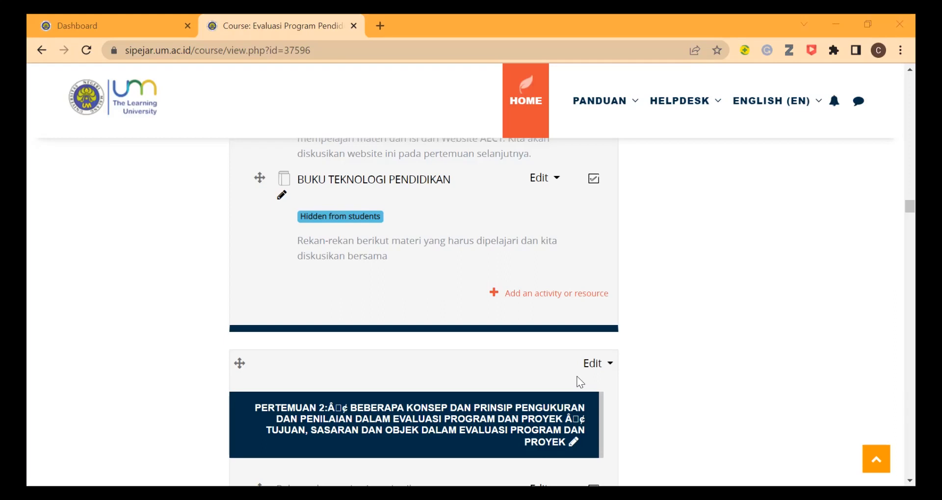
Start adding a Lesson activity to the Pertemuan 1 section of the course
scroll(453, 345, down, 1)
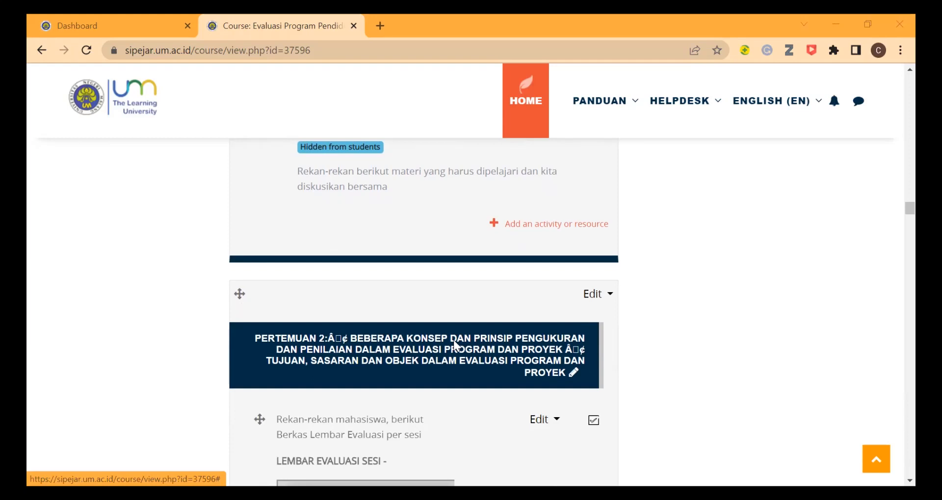
click(496, 232)
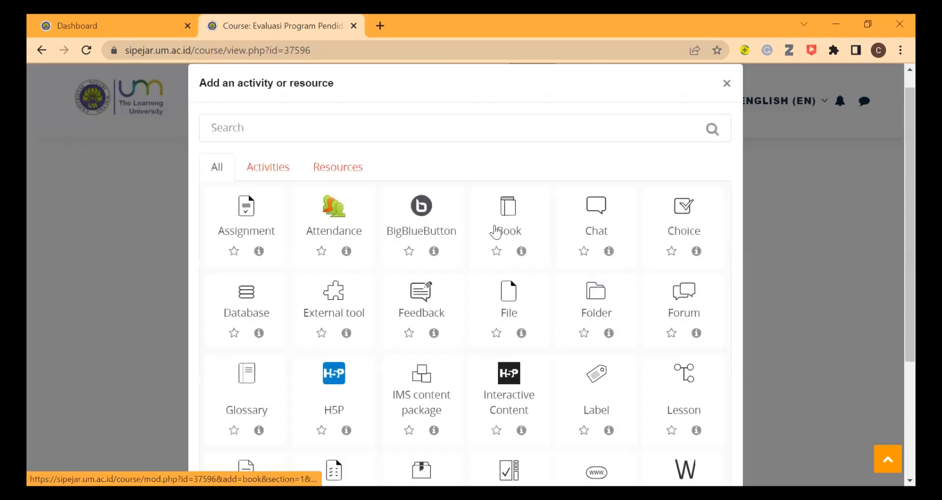
click(263, 169)
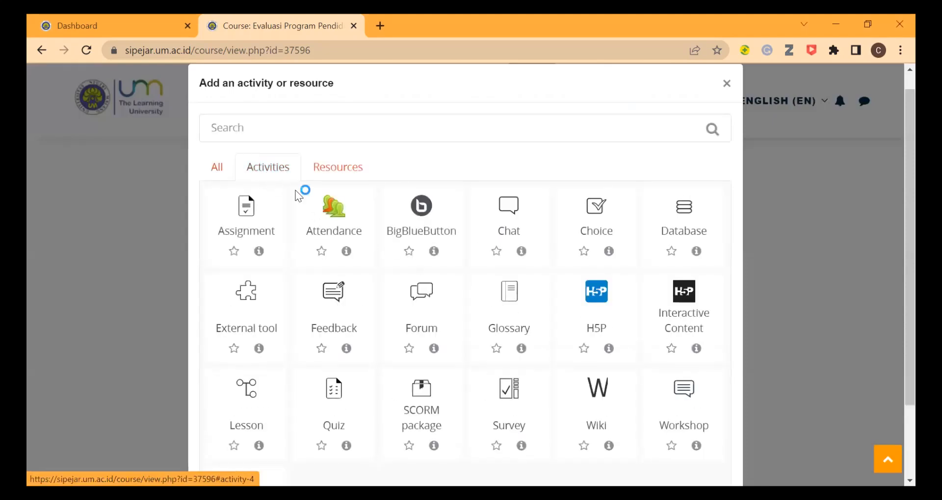
scroll(406, 253, down, 2)
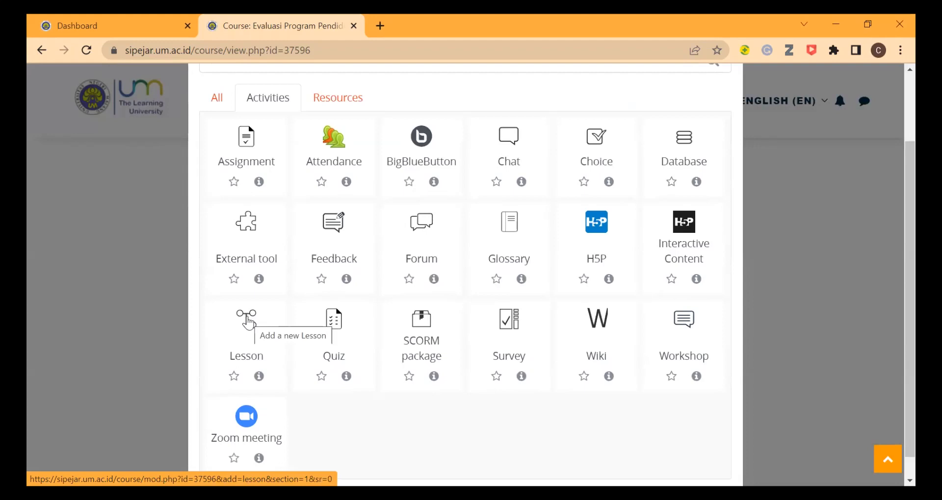
click(249, 322)
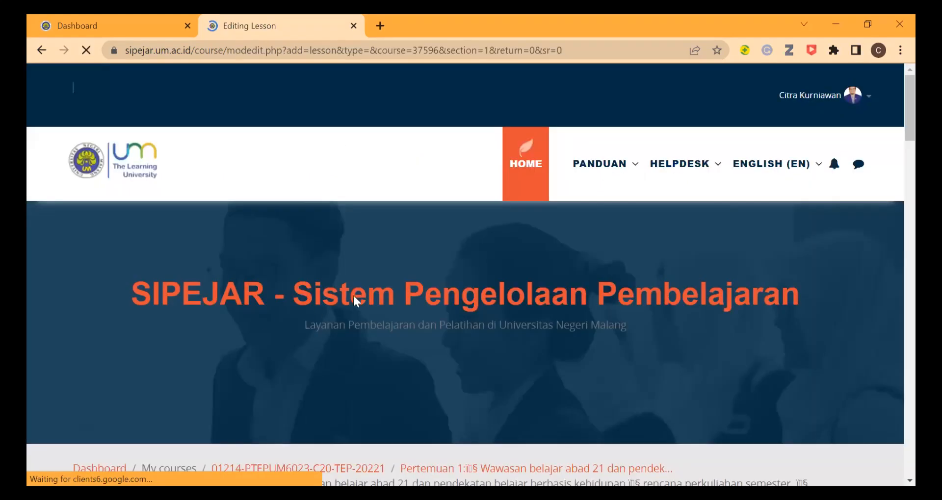
Name the new lesson "KARAKTERISTIK PEMBELAJARAN ABAD 21"
scroll(387, 292, down, 6)
click(449, 245)
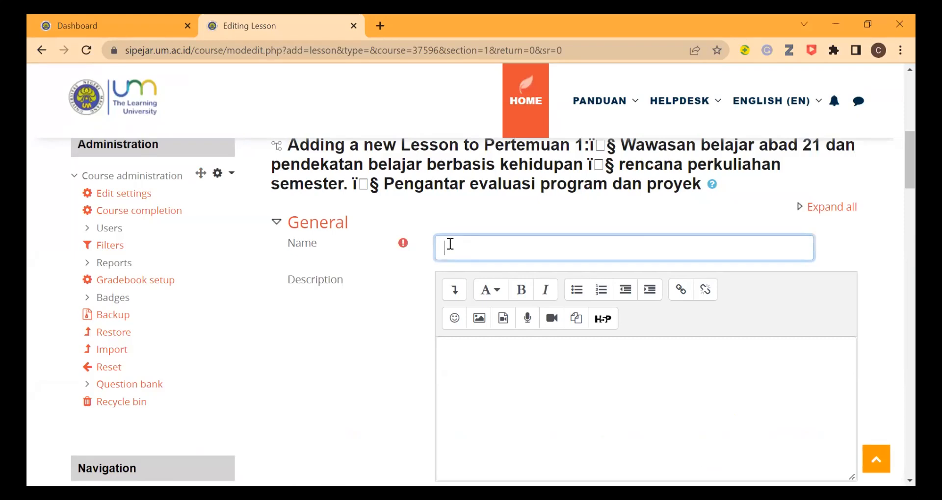
text(KARAKTERISTIK PEMBELAJARAN ABAB 21)
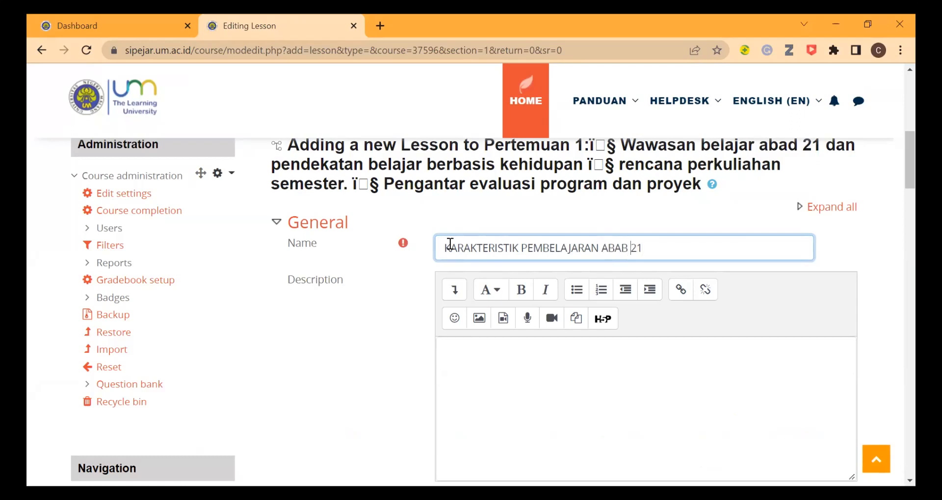
Enter the description "Rekan-rekan pada sesi ini, kita akan melakukan proses pembelajaran untuk memahami terkait dengan karakteristik pembelajaran abad 21." and display it on the course page
click(572, 387)
text(Rekan-rekan pada sesi ini)
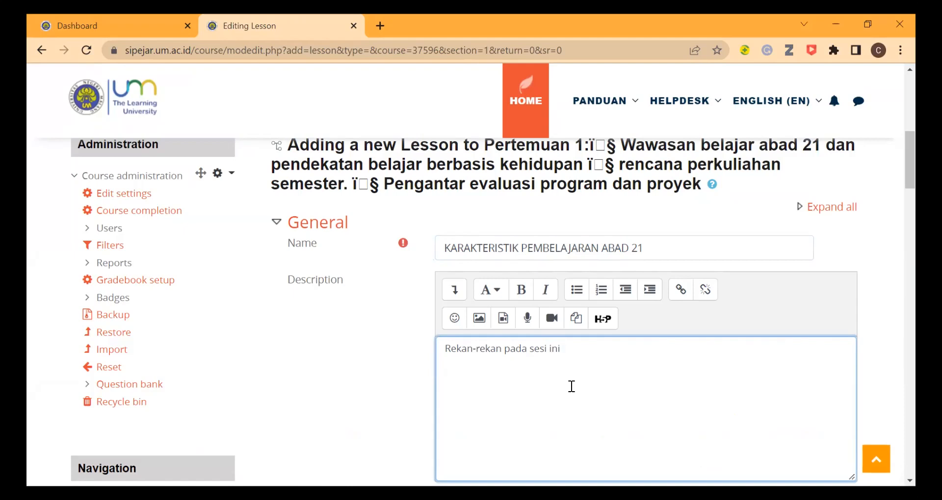
text(kita)
key(BackSpace)
key(BackSpace)
key(BackSpace)
key(BackSpace)
key(BackSpace)
text(, kita akan melakukan proses pembelajaran untuk m)
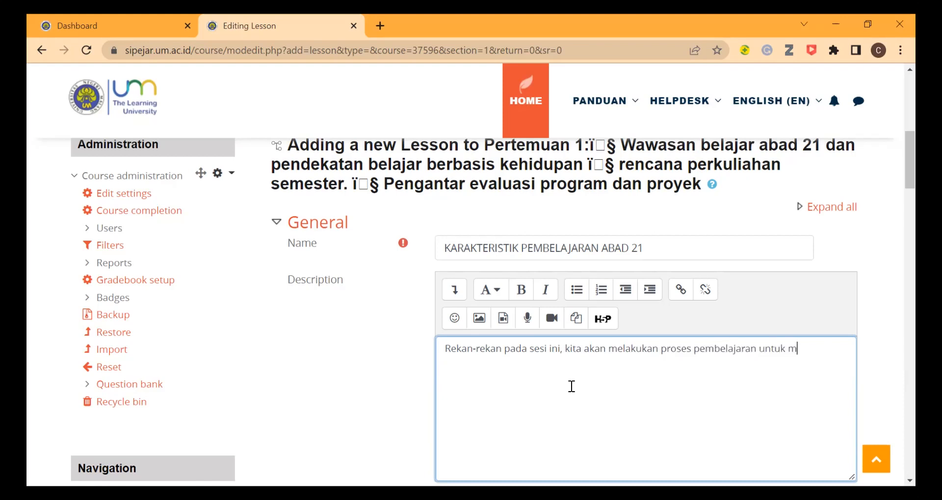
text(emahami terkait dengan kare)
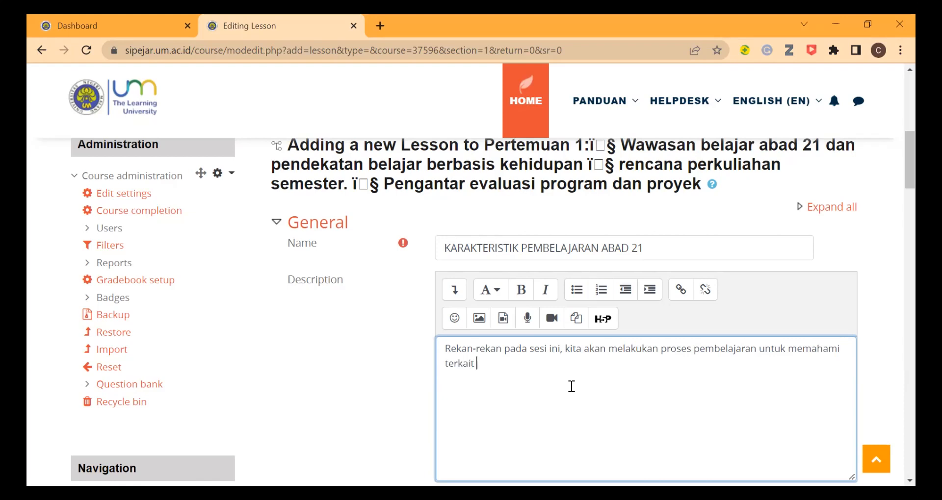
key(BackSpace)
text(ake)
key(BackSpace)
text(teristik pem)
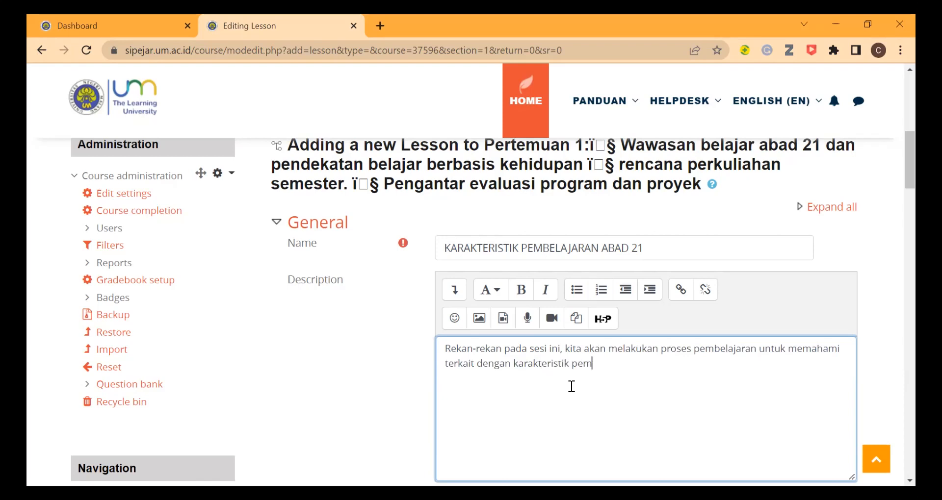
text(belajaran abad 21.)
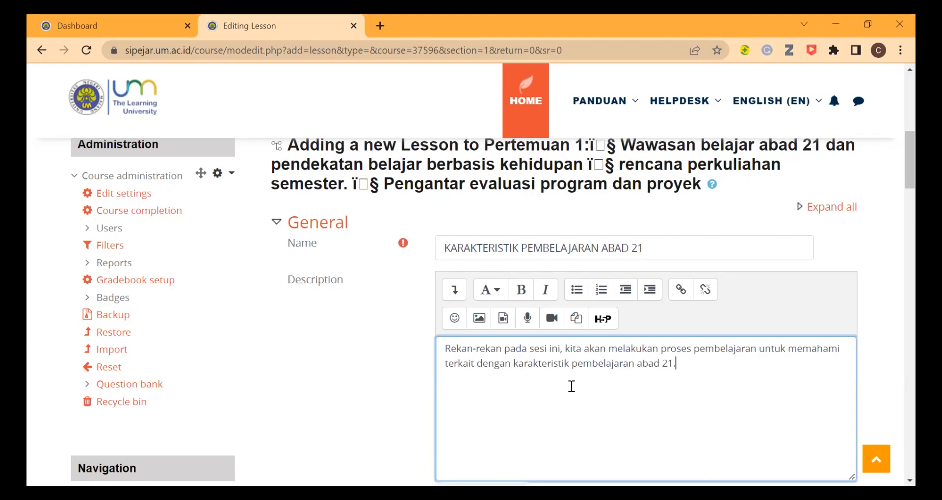
scroll(571, 386, down, 1)
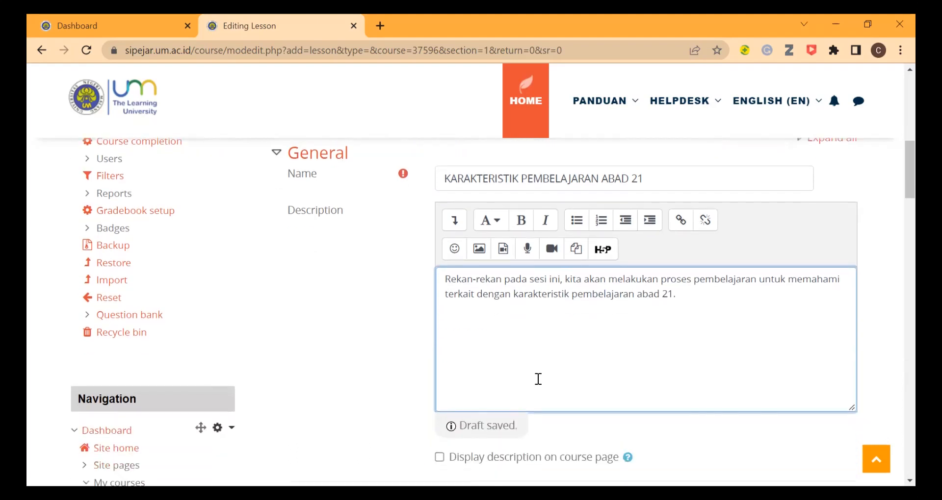
click(439, 457)
Set both the Progress bar and Display menu options in the lesson's Appearance settings to Yes
scroll(431, 393, down, 2)
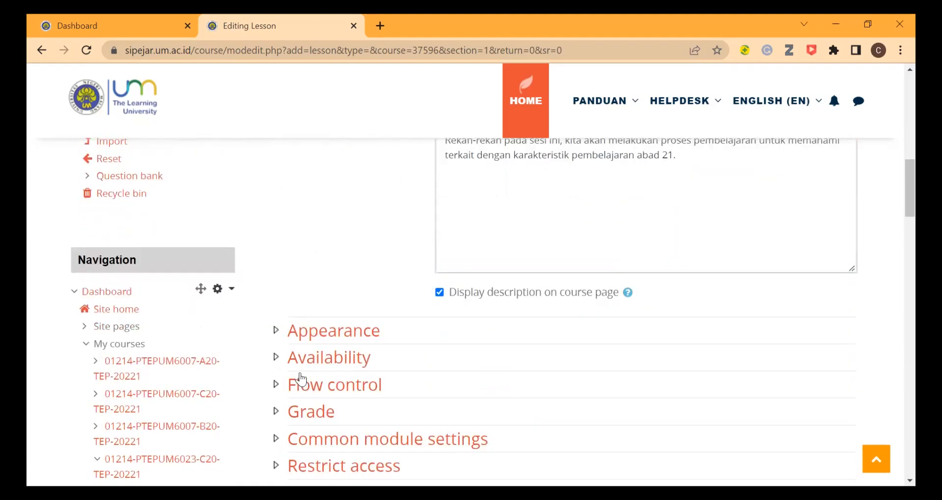
click(277, 331)
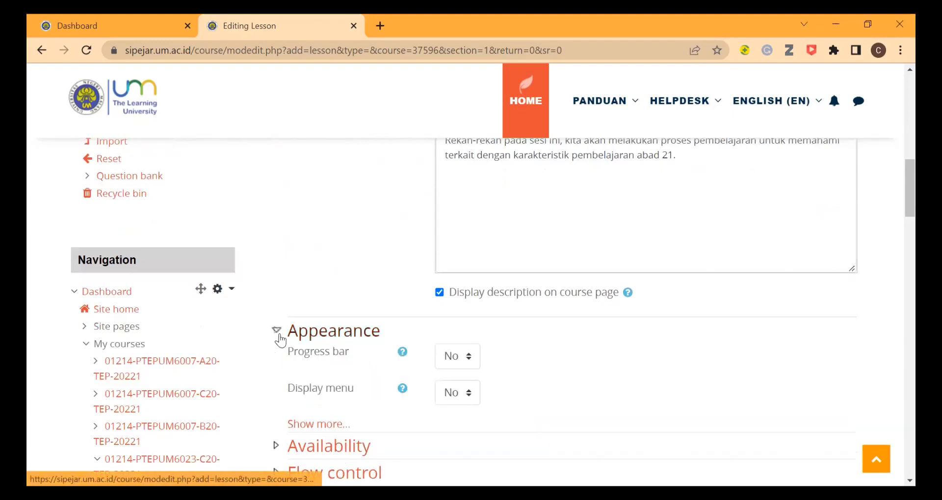
click(476, 361)
click(466, 361)
click(458, 392)
click(459, 395)
click(454, 428)
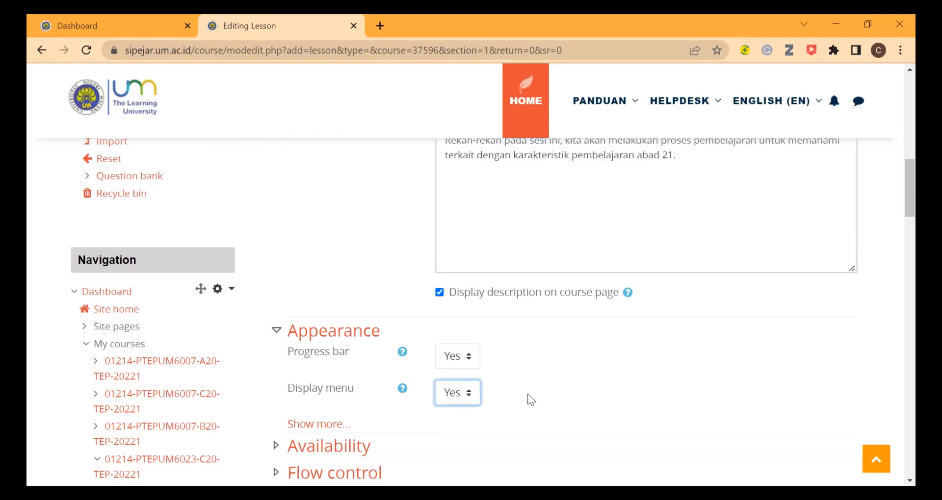
Expand the Availability settings and set the maximum number of attempts to 3 under Flow control
scroll(490, 407, down, 3)
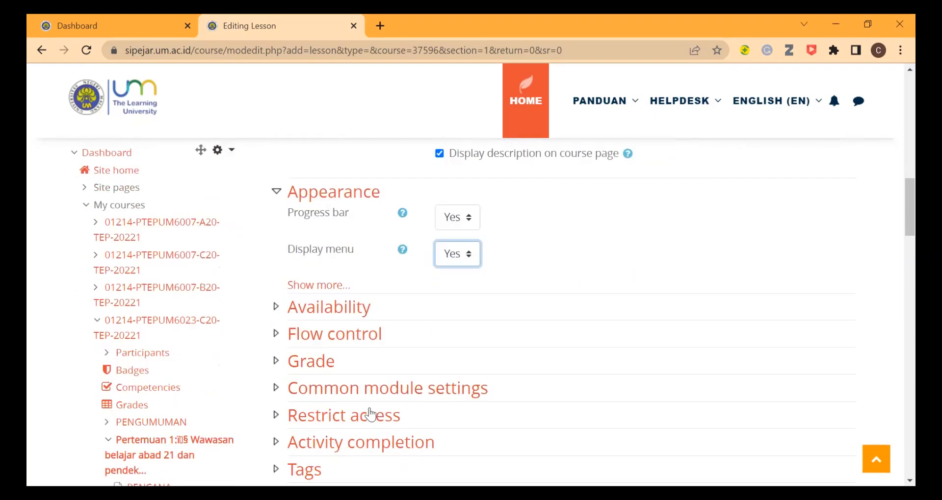
click(276, 308)
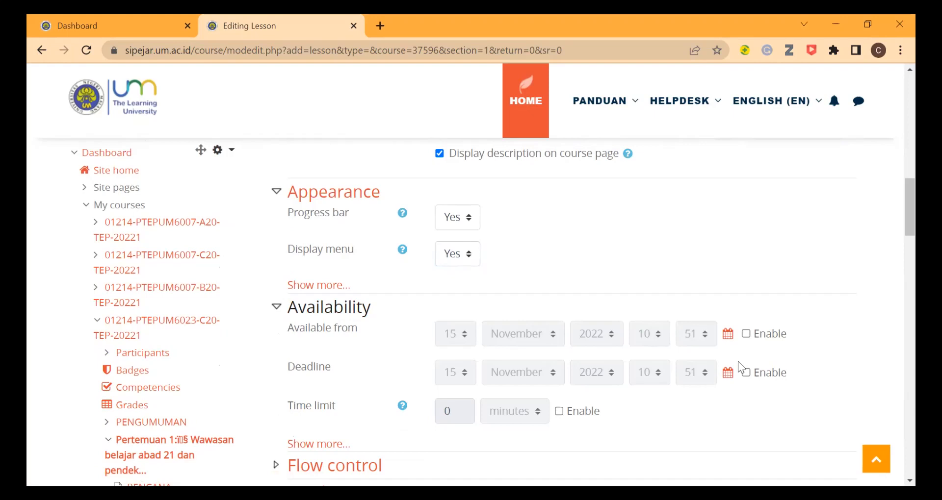
scroll(575, 375, down, 3)
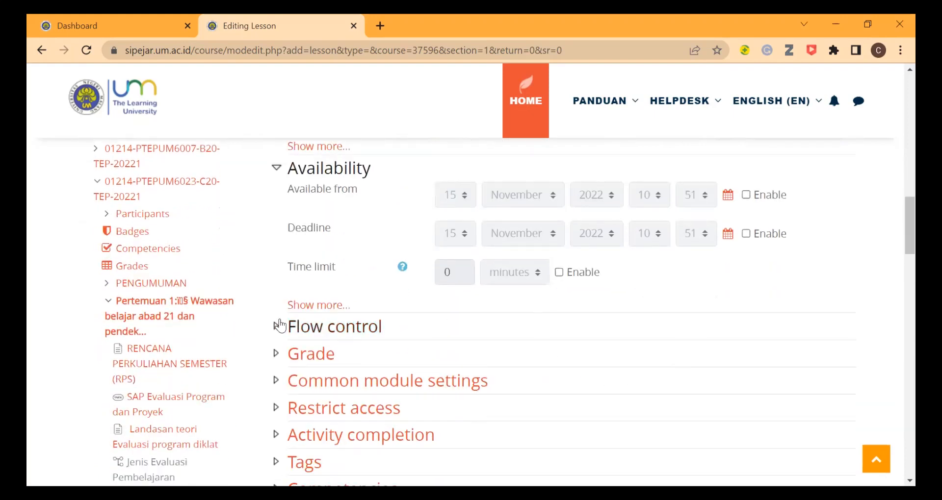
click(280, 325)
scroll(515, 358, down, 2)
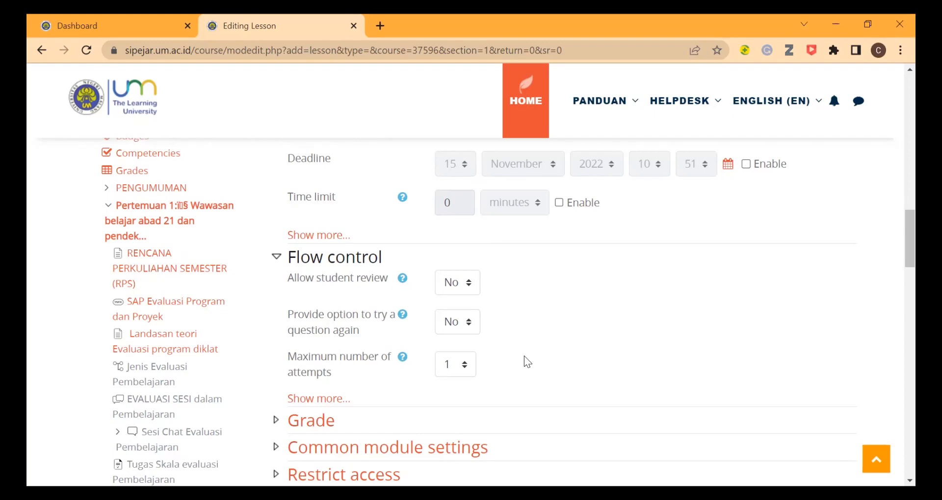
click(470, 363)
click(460, 312)
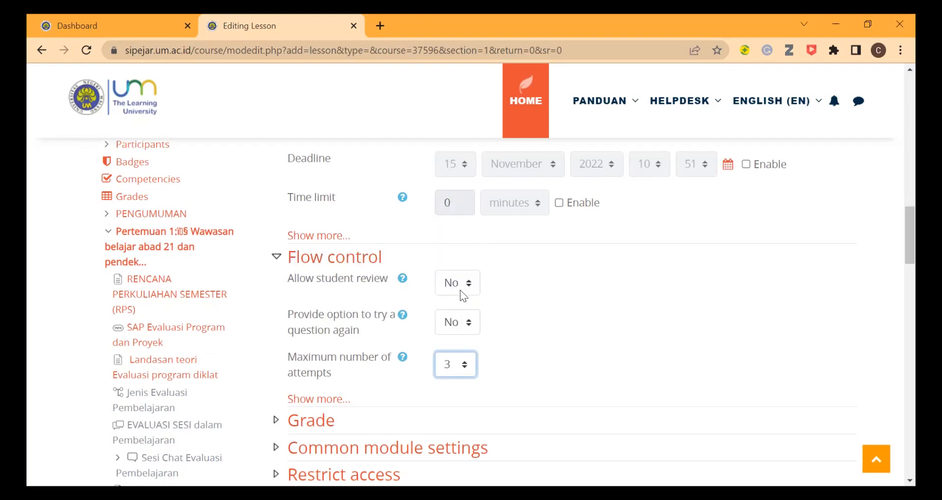
Set Allow student review and Provide option to try a question again to Yes
click(458, 284)
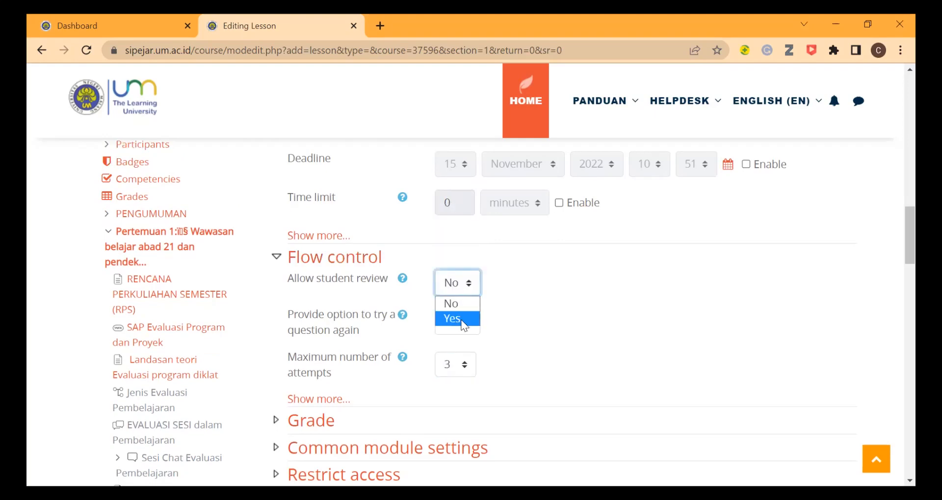
click(463, 319)
click(457, 323)
click(461, 354)
Set Re-takes allowed to Yes in the lesson's Grade settings and open the Practice lesson choices
scroll(497, 350, down, 3)
scroll(497, 349, down, 3)
click(275, 141)
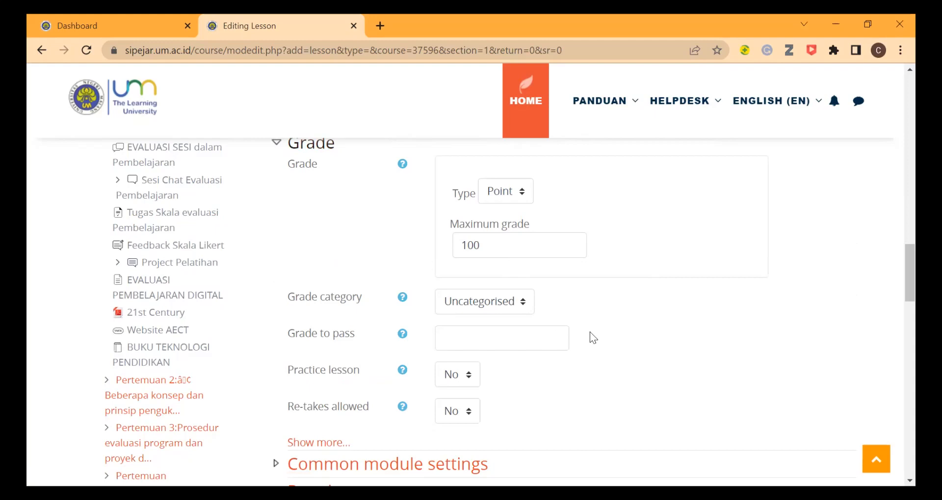
scroll(593, 339, down, 1)
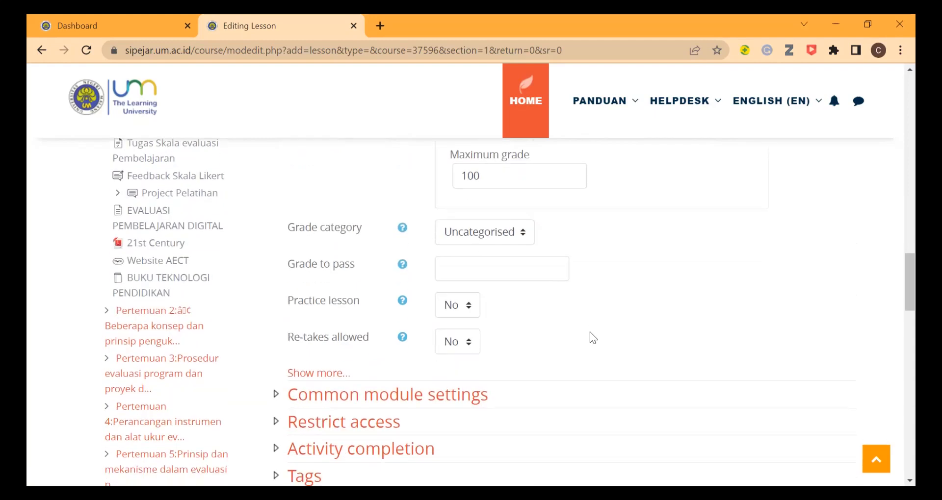
click(469, 342)
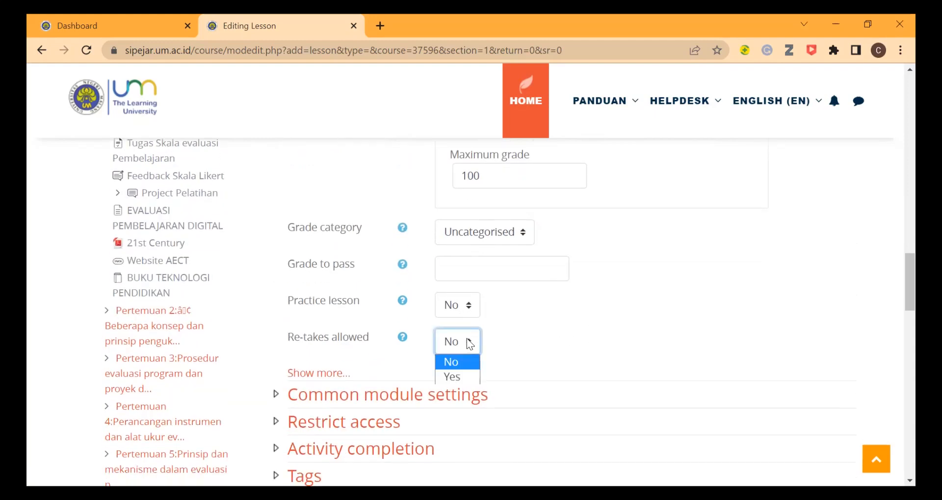
click(464, 378)
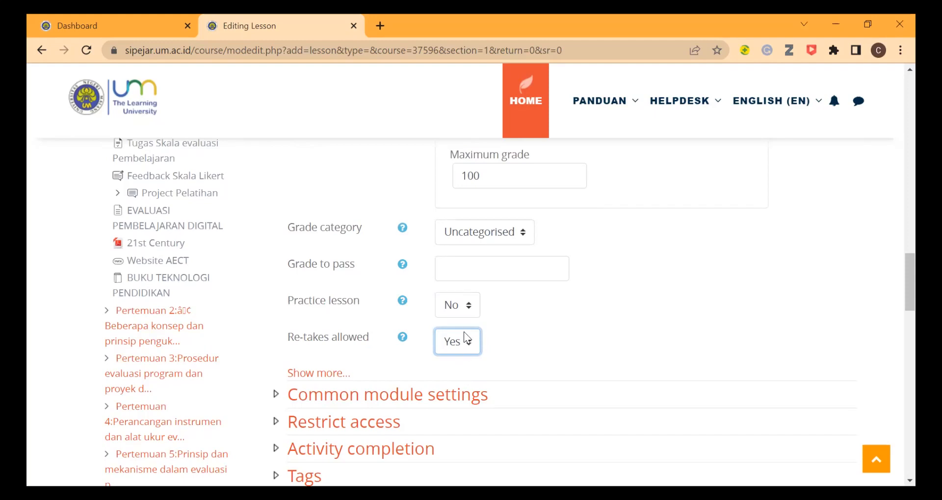
click(463, 308)
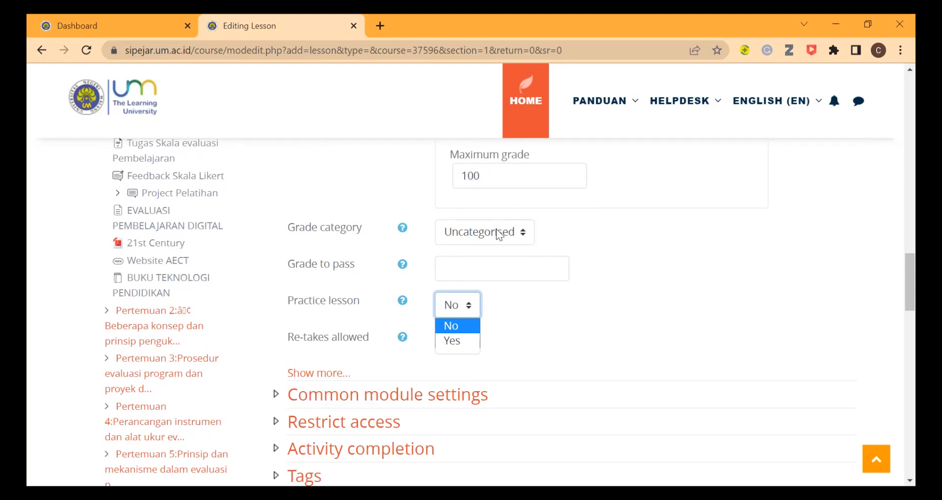
Save the lesson settings and return to the course
scroll(595, 252, down, 4)
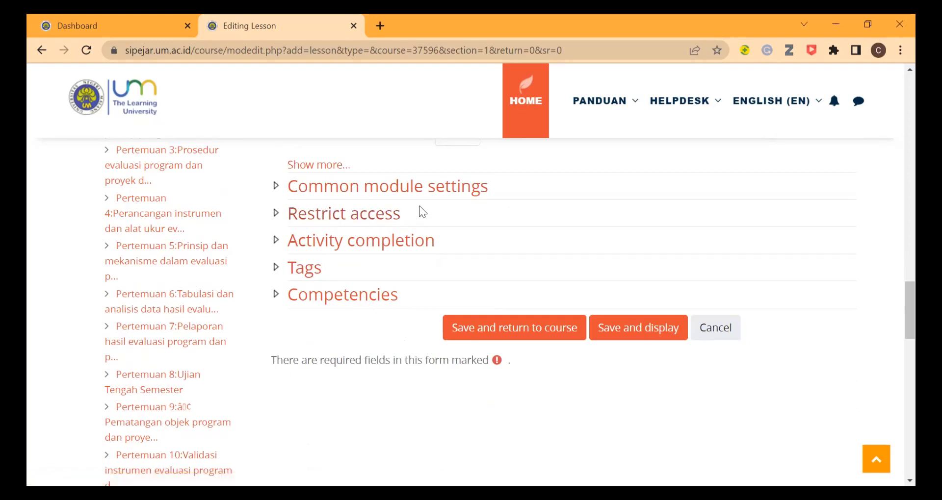
click(487, 333)
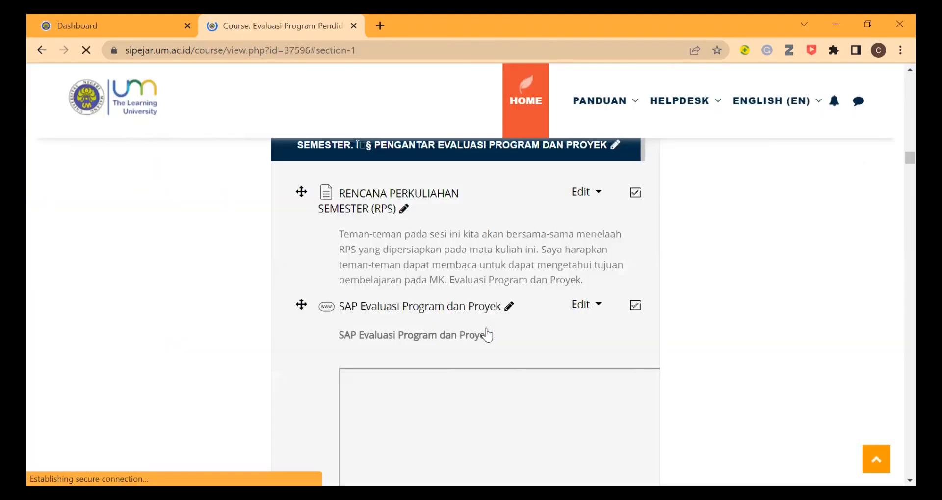
Open the KARAKTERISTIK PEMBELAJARAN ABAD 21 lesson from the end of the Pertemuan 1 section
scroll(487, 333, down, 10)
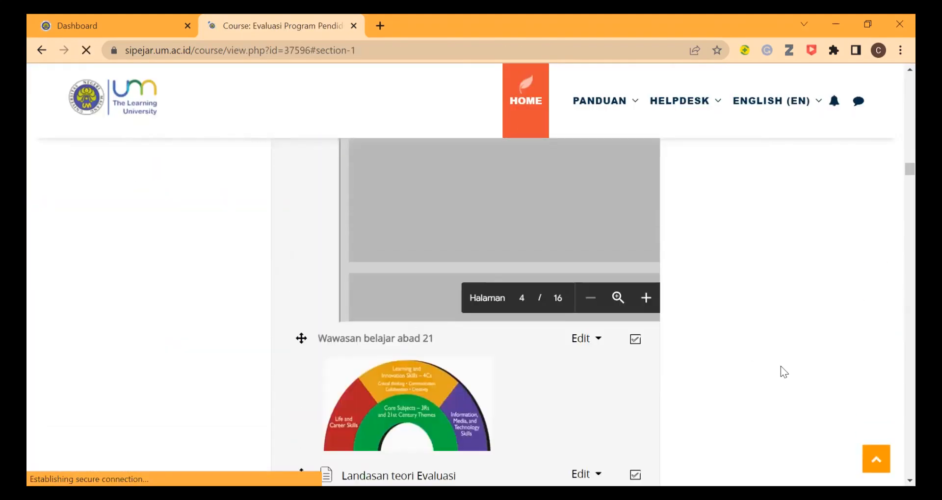
scroll(781, 367, down, 15)
scroll(778, 366, down, 10)
scroll(778, 366, up, 2)
scroll(778, 366, down, 1)
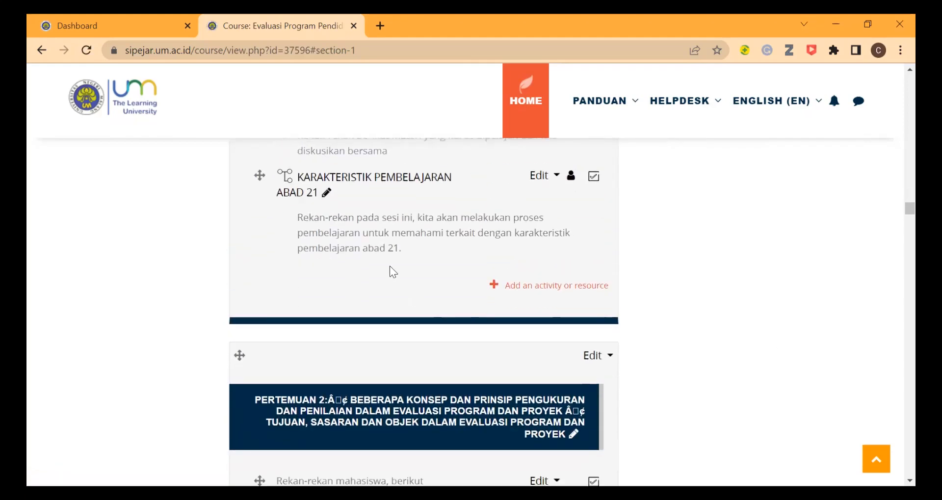
click(370, 178)
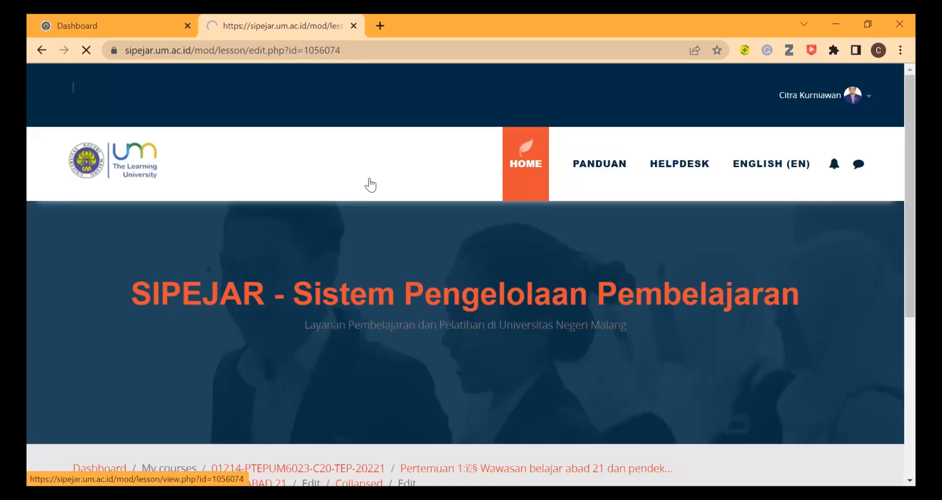
Start adding a content page as the lesson's first page
scroll(427, 260, down, 3)
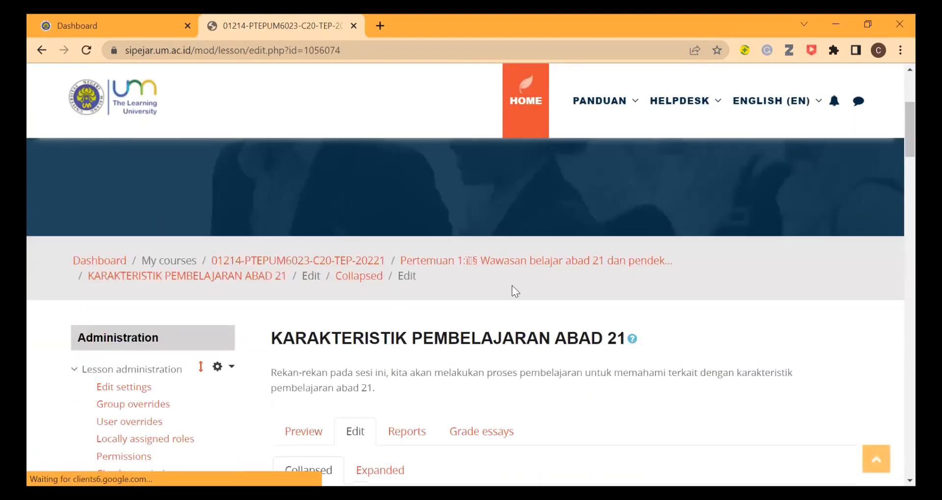
scroll(512, 286, down, 4)
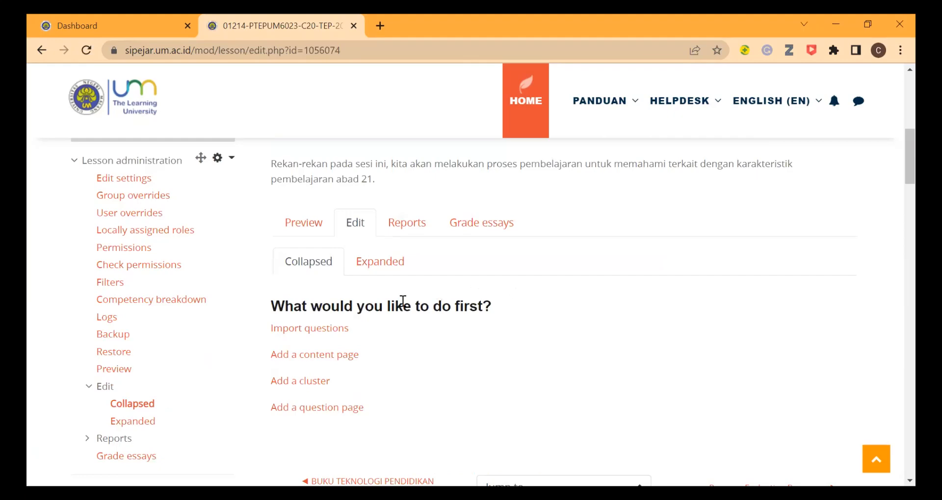
click(317, 357)
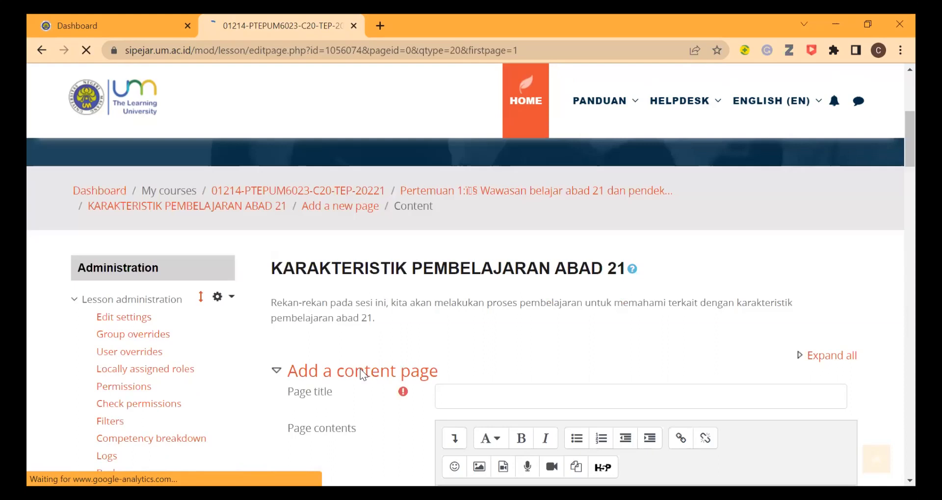
Title the content page CIRI-CIRI KARAKTERISTIK PESERTA DIDIK ABAD 21
scroll(360, 369, down, 3)
click(488, 260)
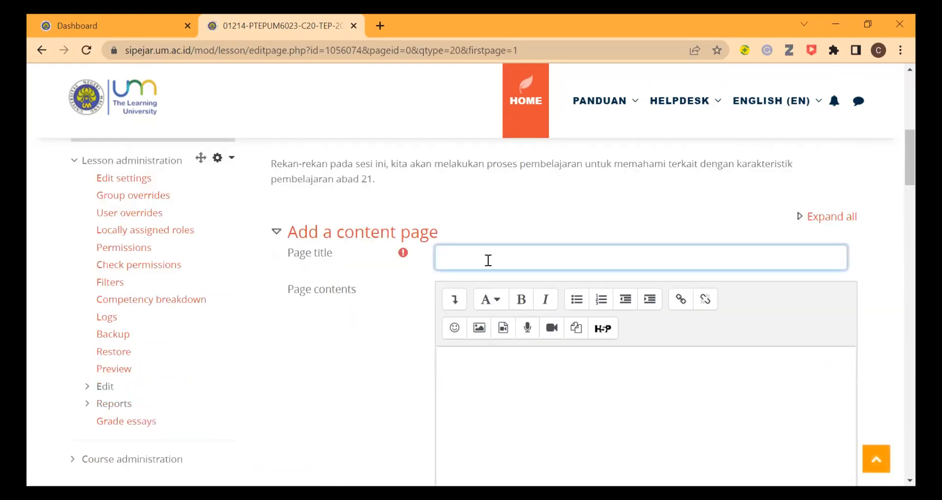
text(CIRI-CIRI KARAKTERI)
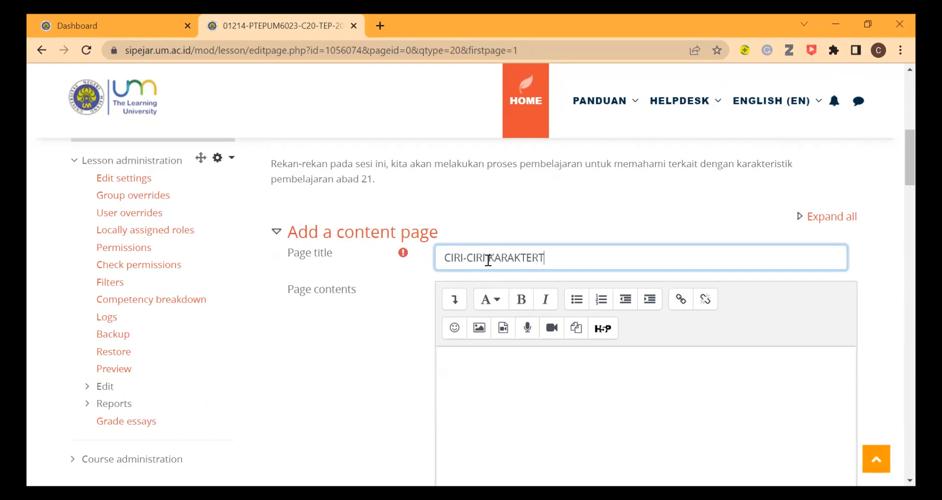
text(S)
key(BackSpace)
key(BackSpace)
key(BackSpace)
text(IS)
text(TIK )
text(PEBE)
key(BackSpace)
key(BackSpace)
key(BackSpace)
text(ESERTA DIDIK ABAD 21)
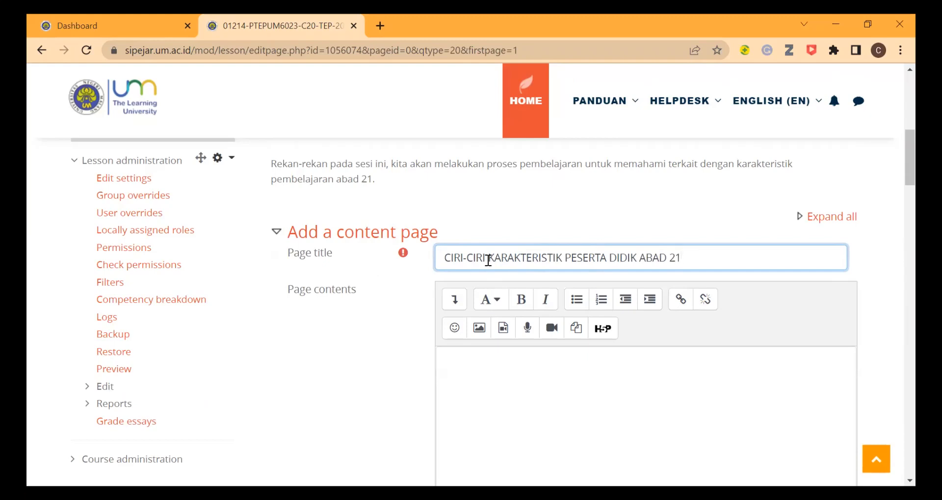
Enter "Ciri -ciri karakteristik peserta didik abad 21 adalah ..." as the page contents
scroll(537, 346, down, 1)
click(549, 346)
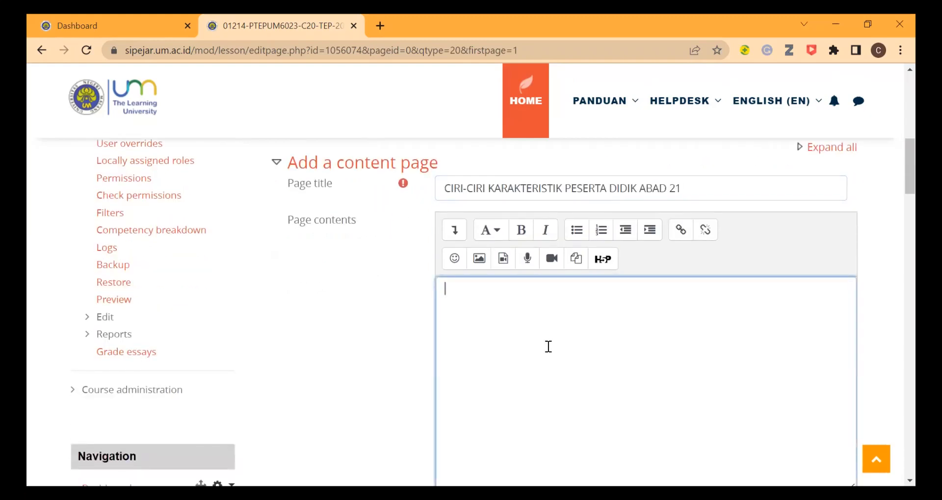
text(Ciri -ciri karakteristik pe)
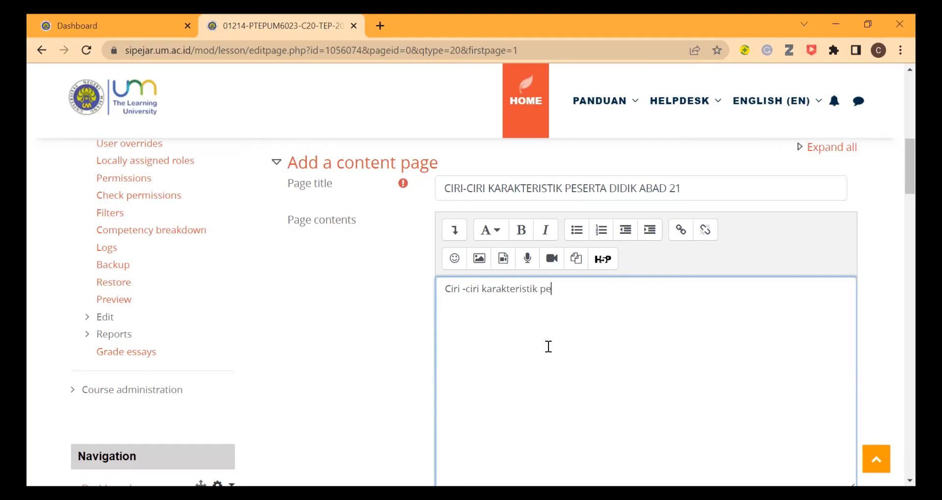
text(serta didik abad 21 adalah ...)
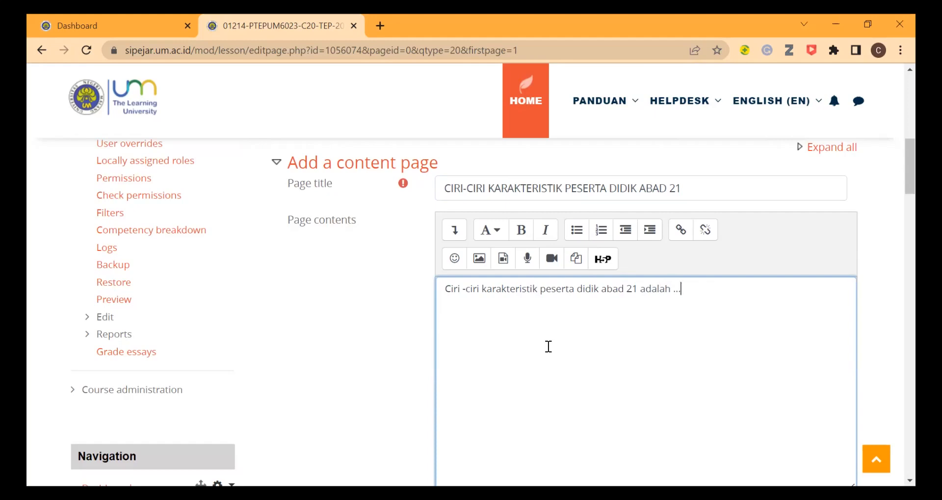
Set the Content 1 description to Ciri-ciri and its jump to Next page
scroll(549, 346, down, 6)
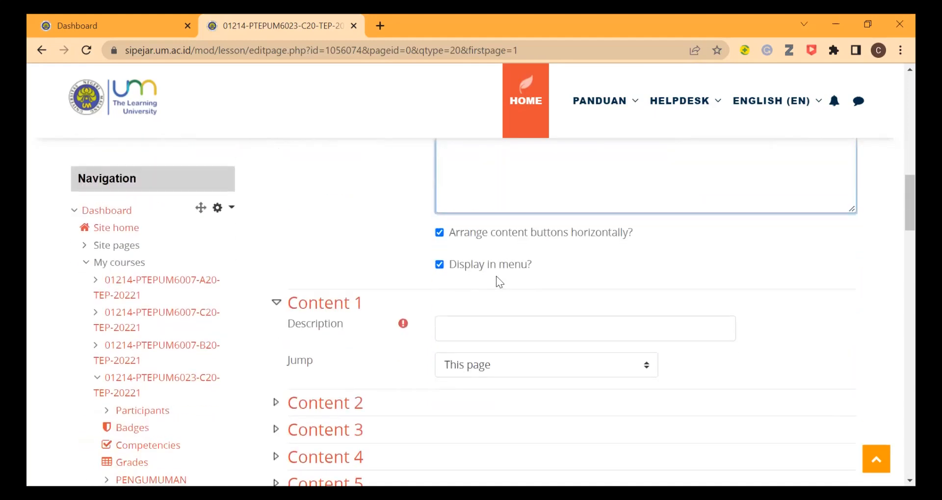
scroll(509, 191, down, 3)
click(509, 192)
text(Ciri-c)
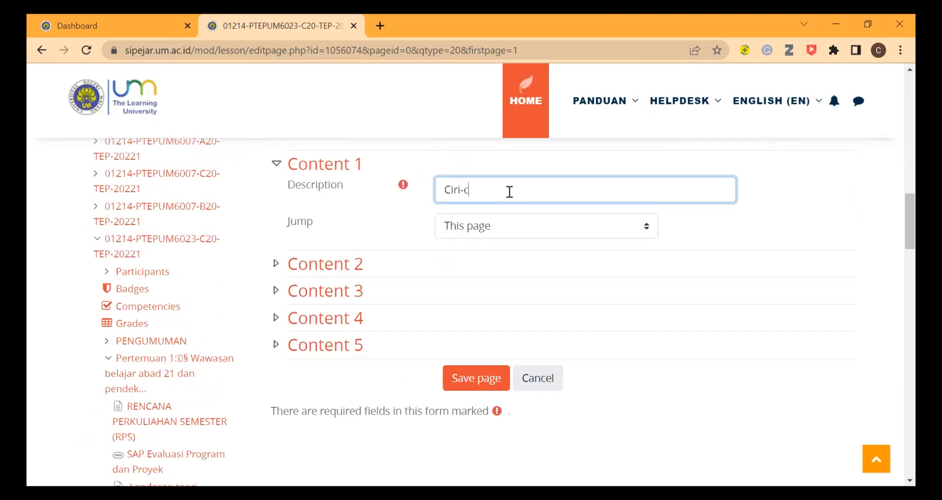
text(ic)
key(BackSpace)
text(iri)
click(498, 225)
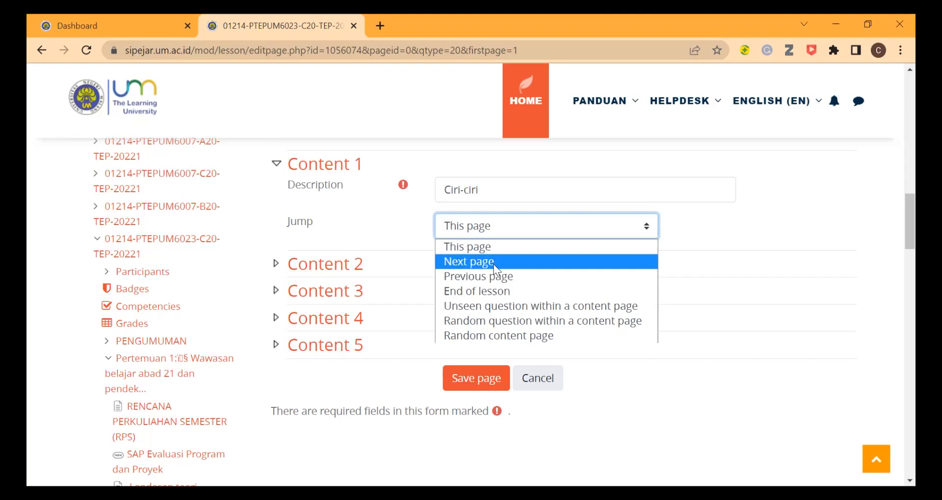
click(493, 263)
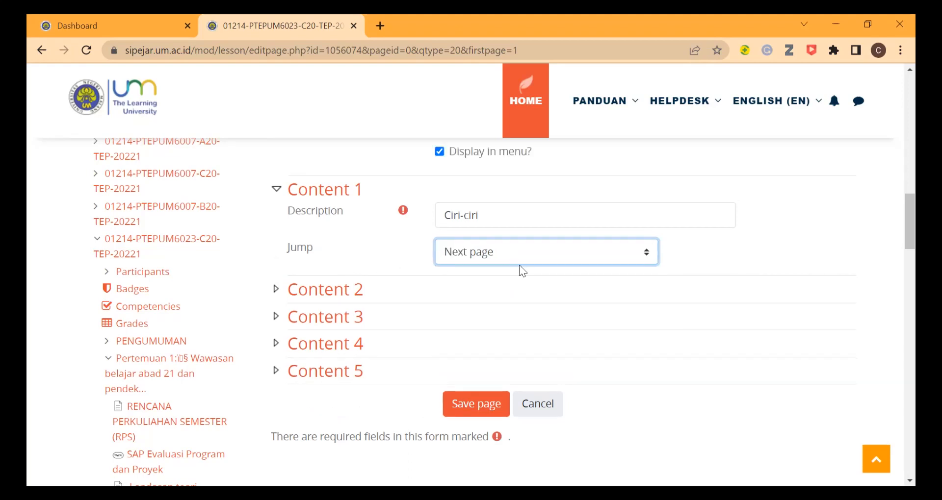
Expand the Content 2 section to view its description and jump settings
click(269, 292)
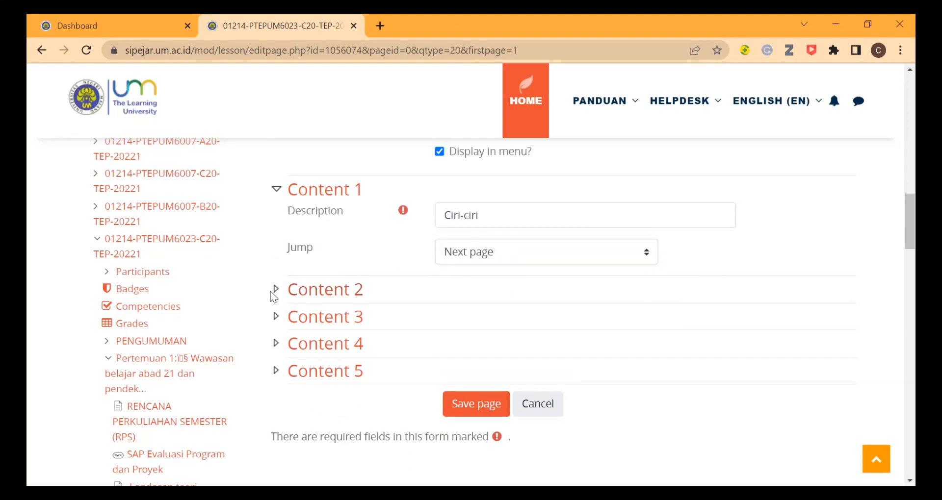
click(273, 290)
scroll(525, 311, down, 2)
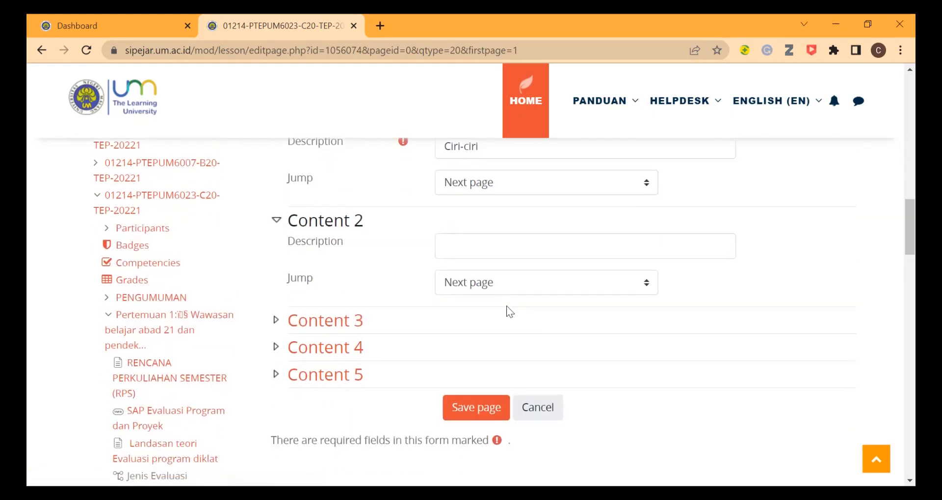
scroll(509, 307, up, 3)
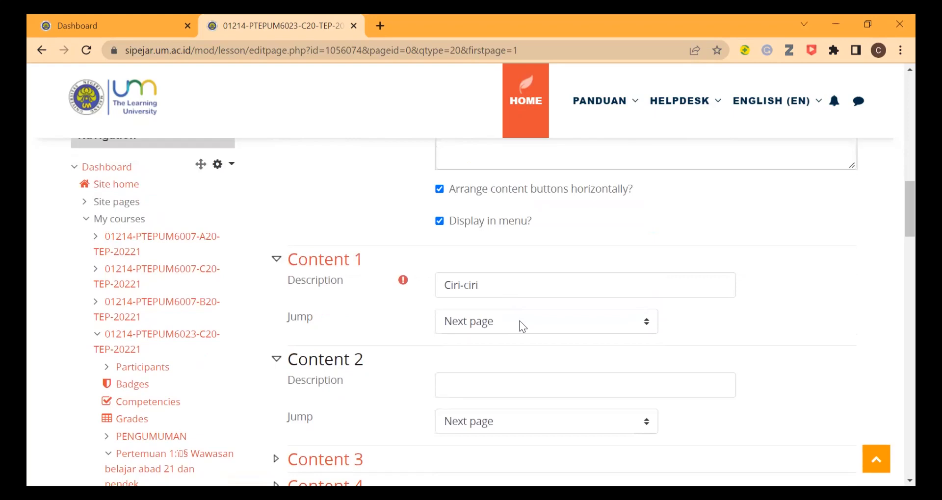
Try End of lesson and Random question within a content page as the Content 1 jump, and restore Next page
click(542, 322)
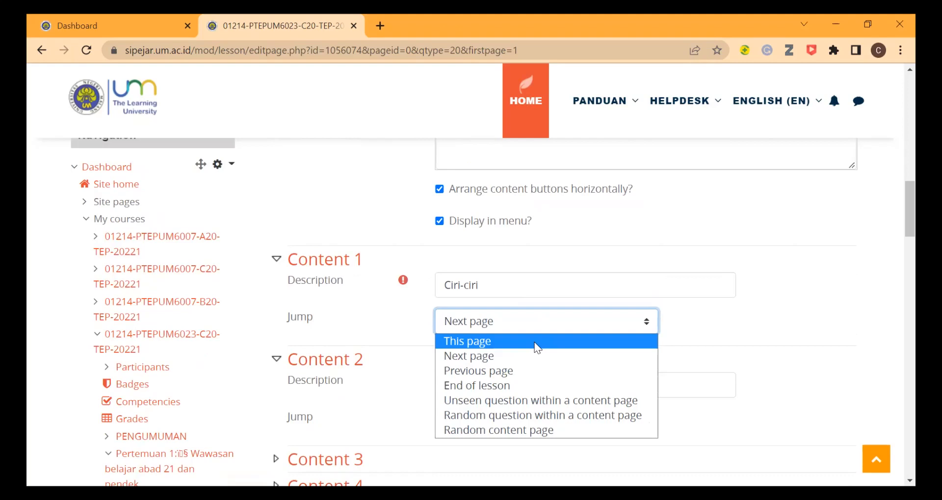
click(499, 385)
click(496, 333)
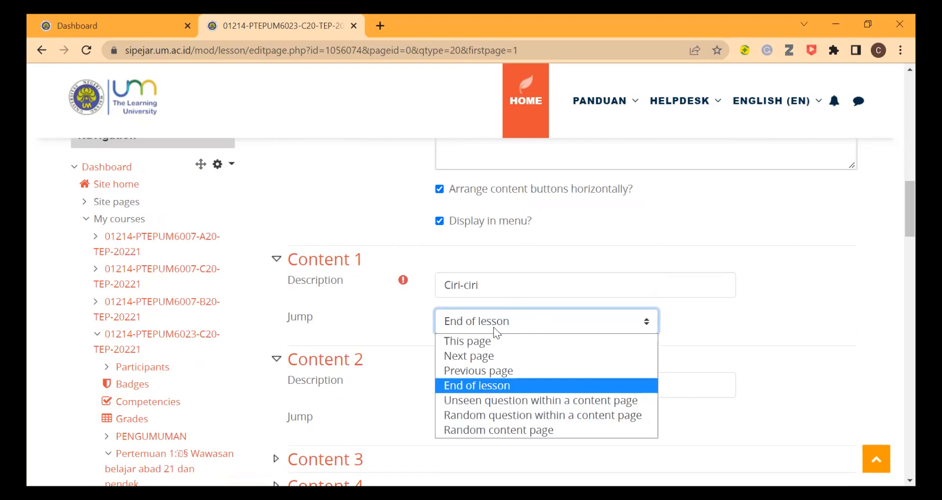
click(510, 417)
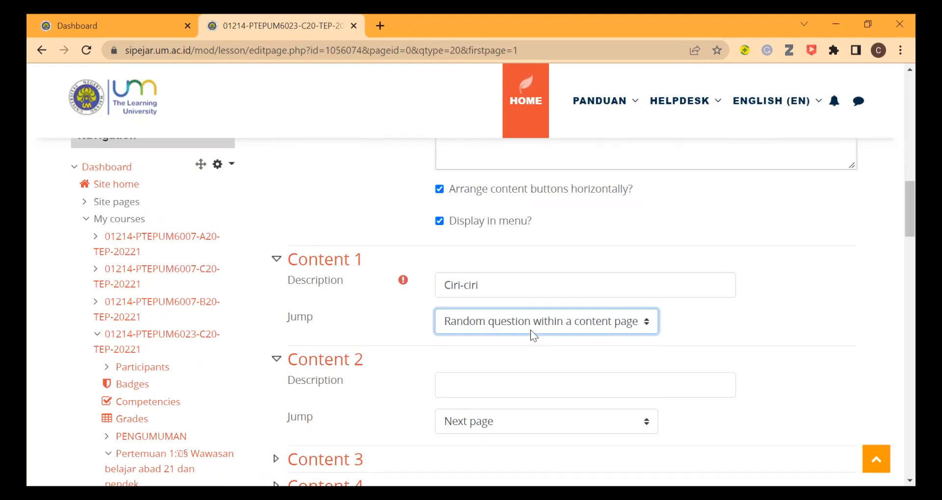
click(531, 331)
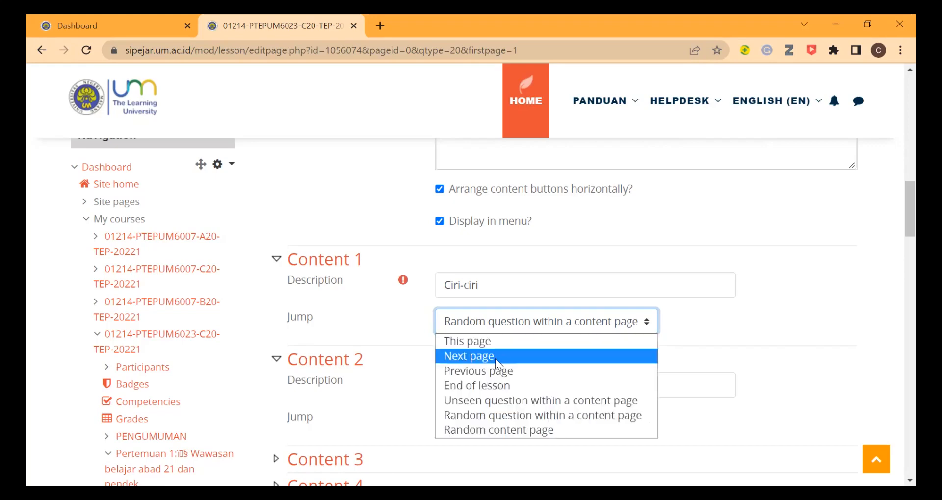
click(495, 358)
Save the new content page to the lesson
scroll(496, 358, down, 5)
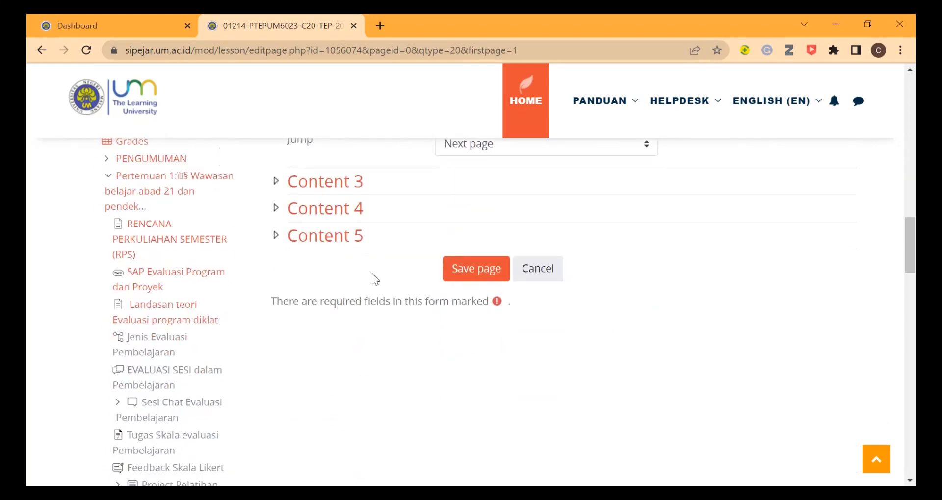
scroll(374, 274, up, 3)
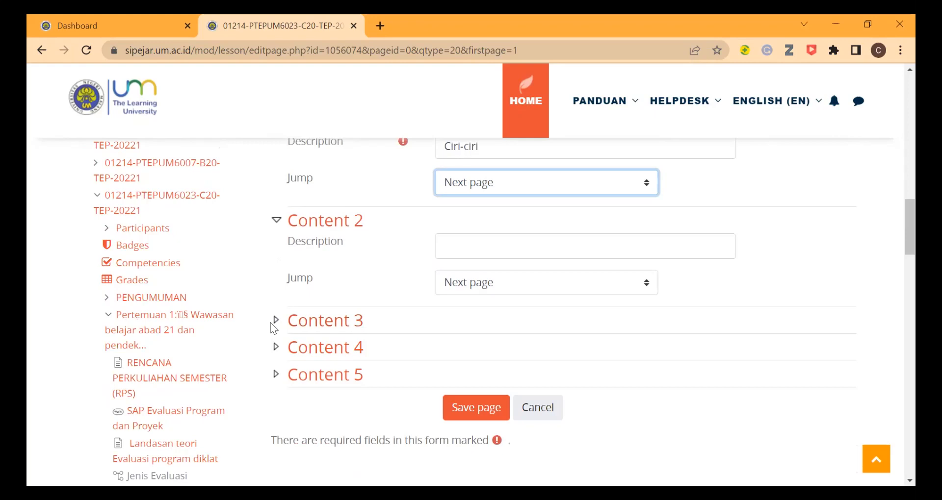
click(468, 412)
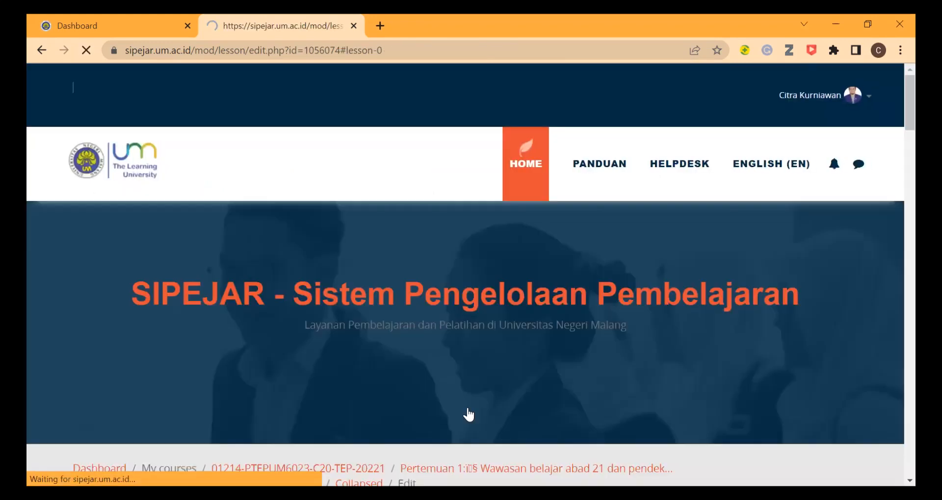
Add a question page of type Short answer after the CIRI-CIRI KARAKTERISTIK PESERTA DIDIK ABAD 21 page
scroll(472, 409, down, 9)
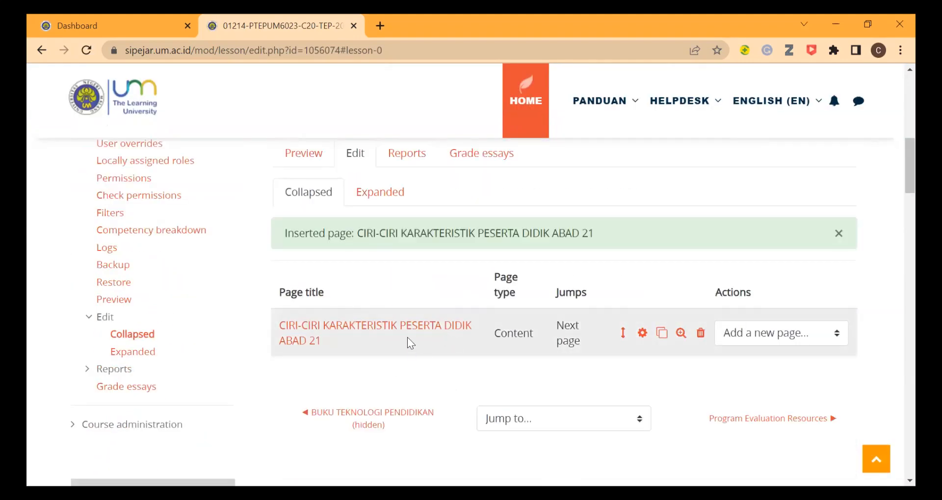
click(739, 337)
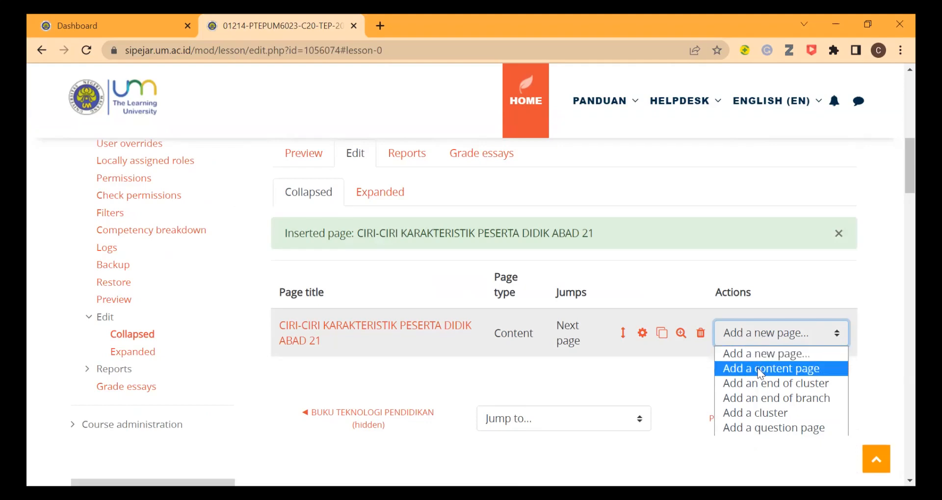
click(756, 429)
scroll(571, 388, down, 5)
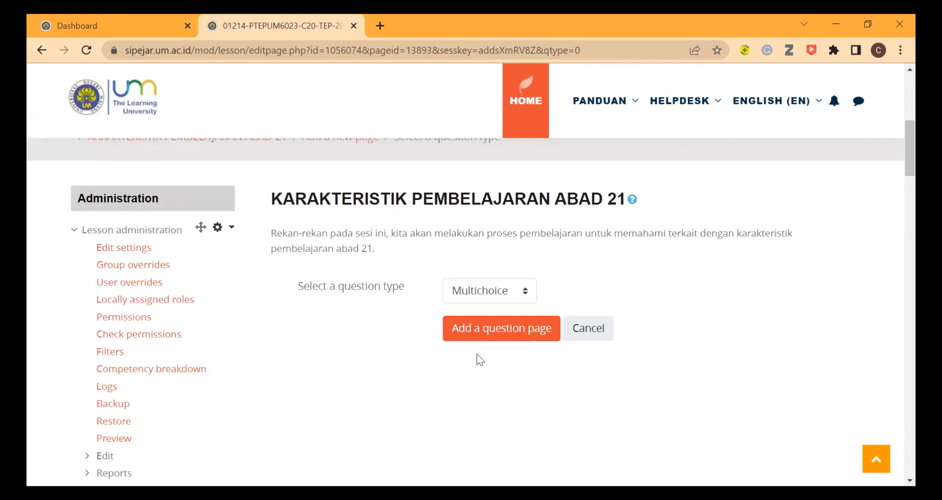
click(483, 291)
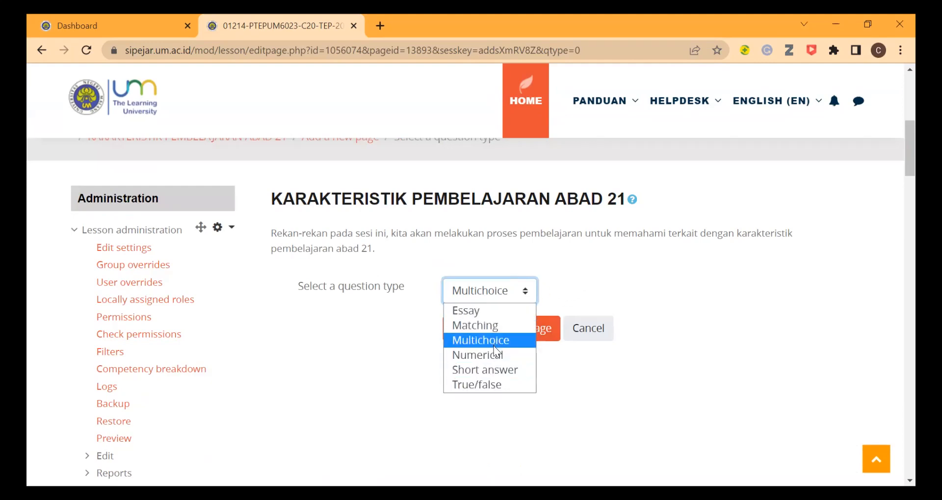
click(490, 369)
click(483, 328)
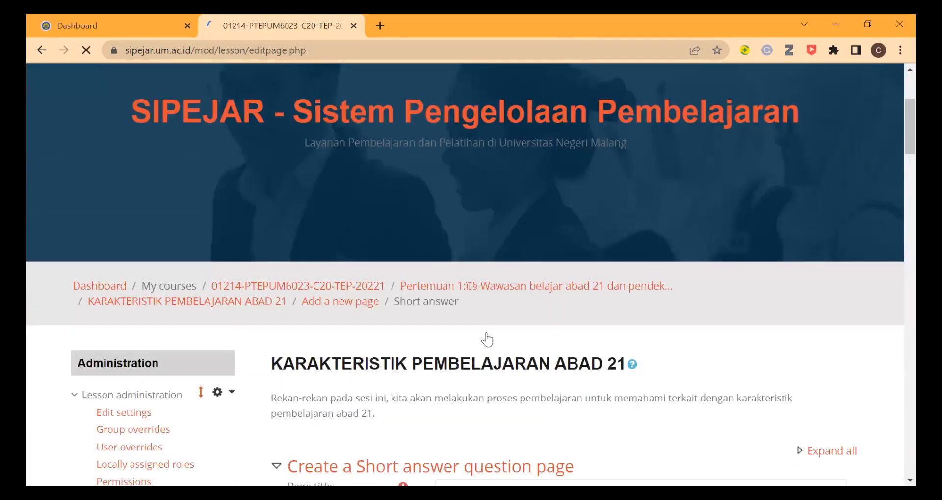
Title the short answer question page CIRI-CIRI KARAKTERISTIK
scroll(490, 295, down, 3)
click(510, 254)
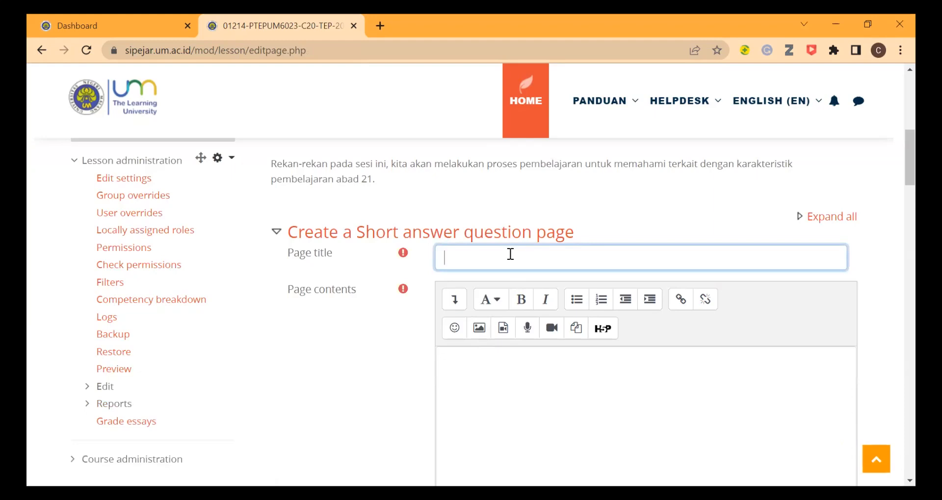
text(CIRI-CIRI KARAKTERISTIK)
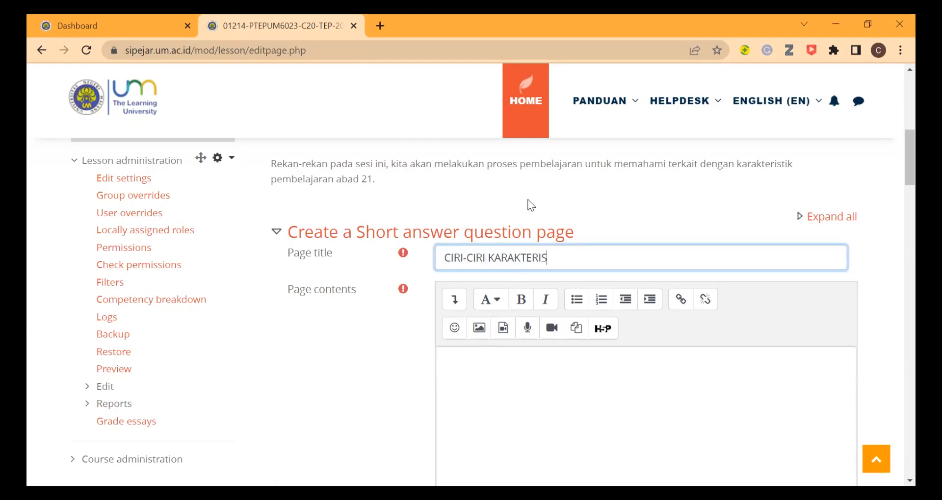
Enable the Use regular expressions option for the short answer question
scroll(681, 345, down, 3)
click(681, 344)
scroll(681, 343, down, 2)
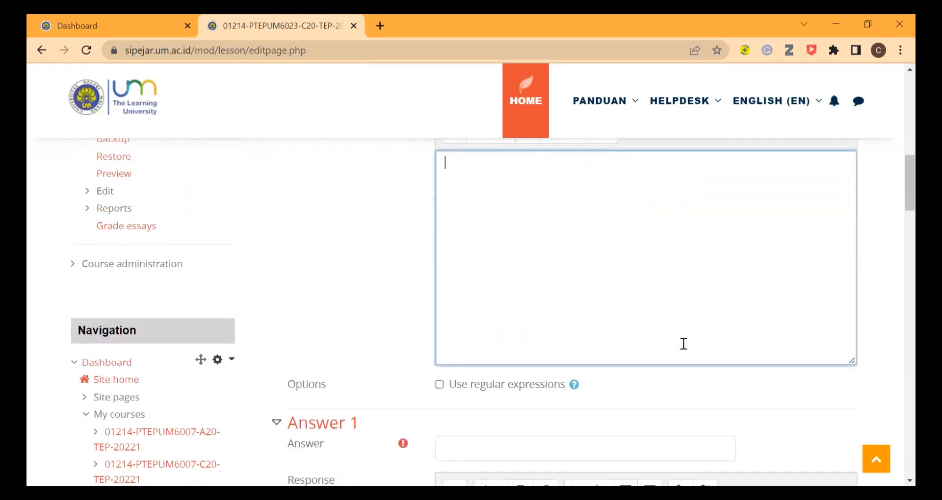
click(439, 371)
scroll(623, 358, down, 5)
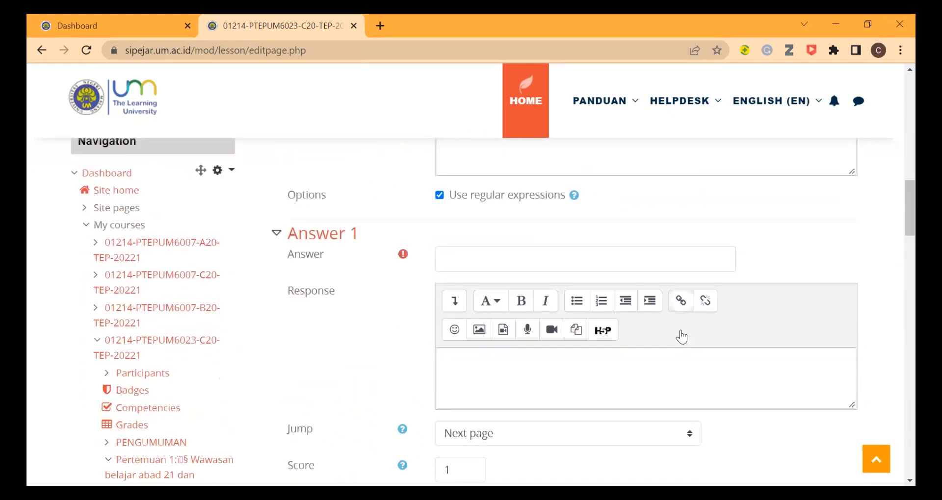
Enter the question "Sebutkan ciri-ciri dari peserta didik abad 21." as the page contents
scroll(681, 331, up, 8)
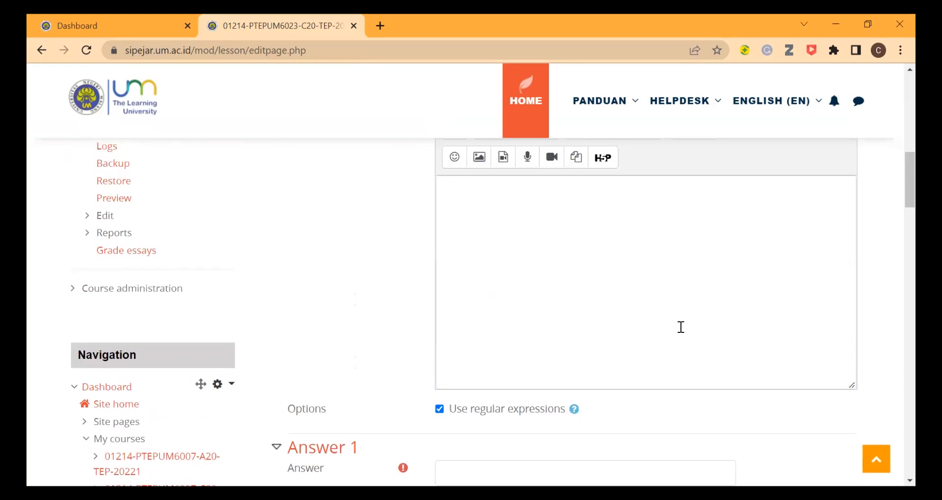
click(652, 339)
text(Sebutk)
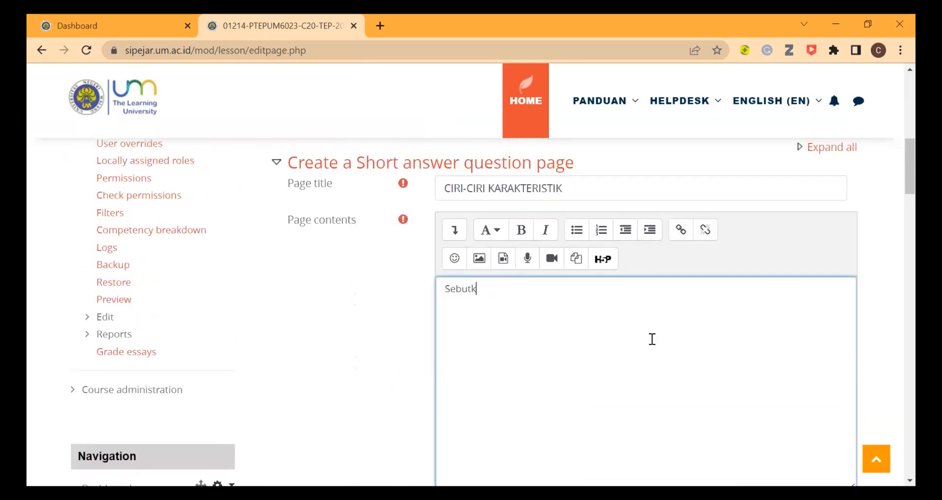
text(an ciri-ciri dari pee)
key(BackSpace)
text(serta didik)
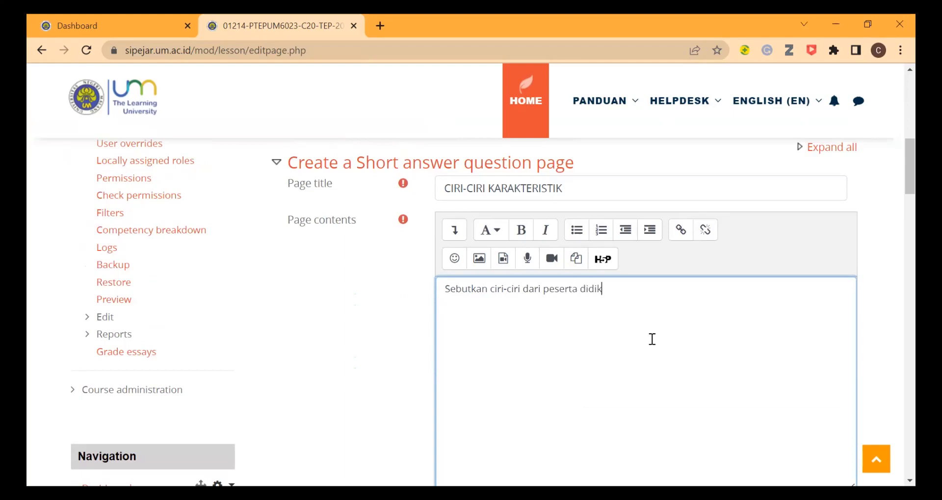
text( abad 21.)
Enter "Ciri-ciri dari peserta didik adalah ..." as the answer text for Answer 1
scroll(652, 339, down, 3)
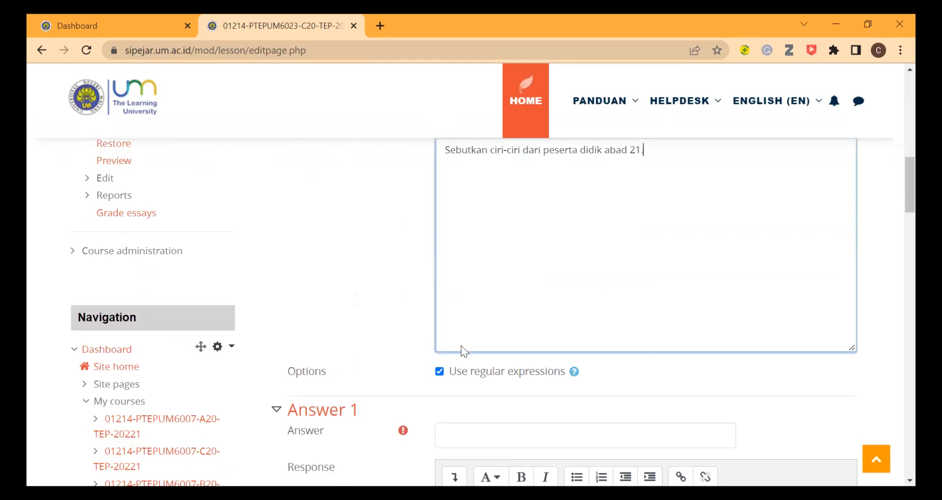
scroll(465, 351, down, 3)
click(513, 296)
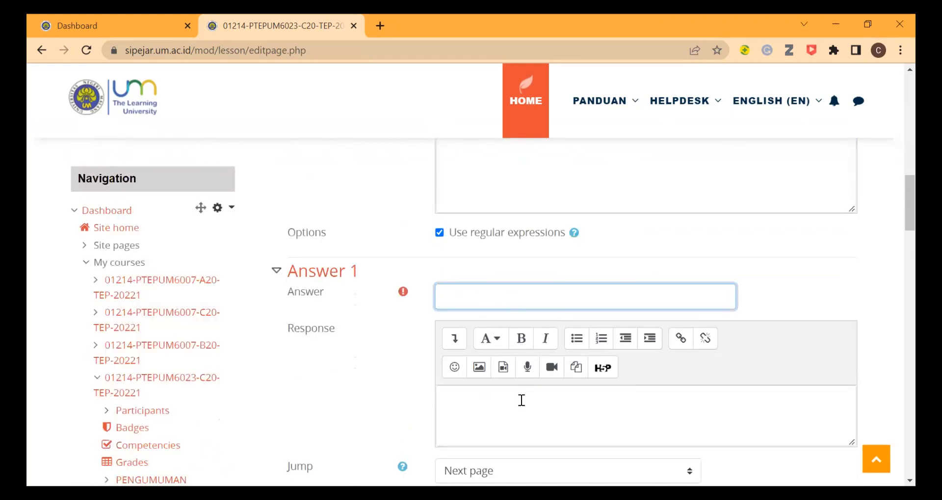
click(523, 402)
click(539, 301)
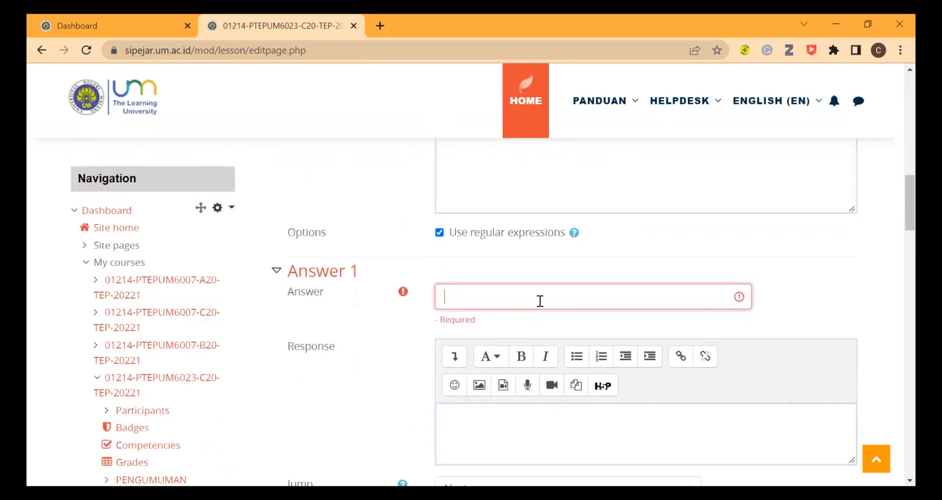
scroll(547, 307, up, 6)
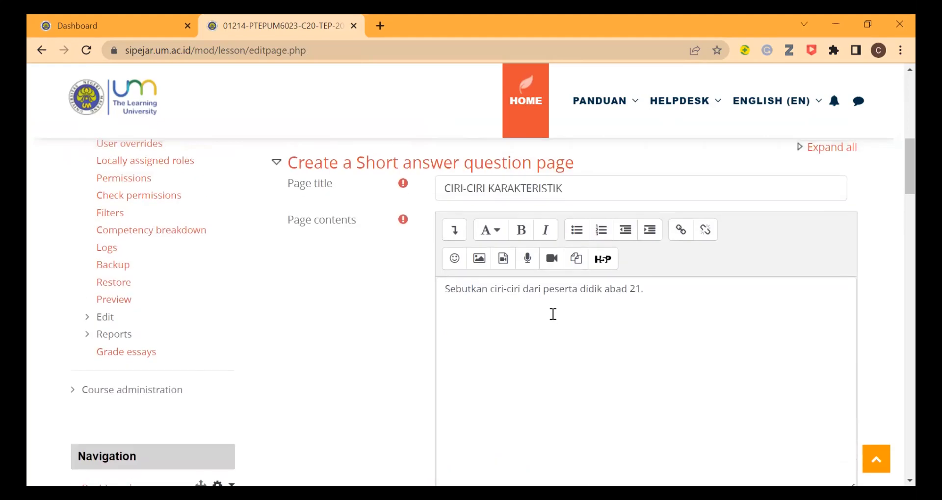
scroll(553, 314, down, 6)
text(Ciri)
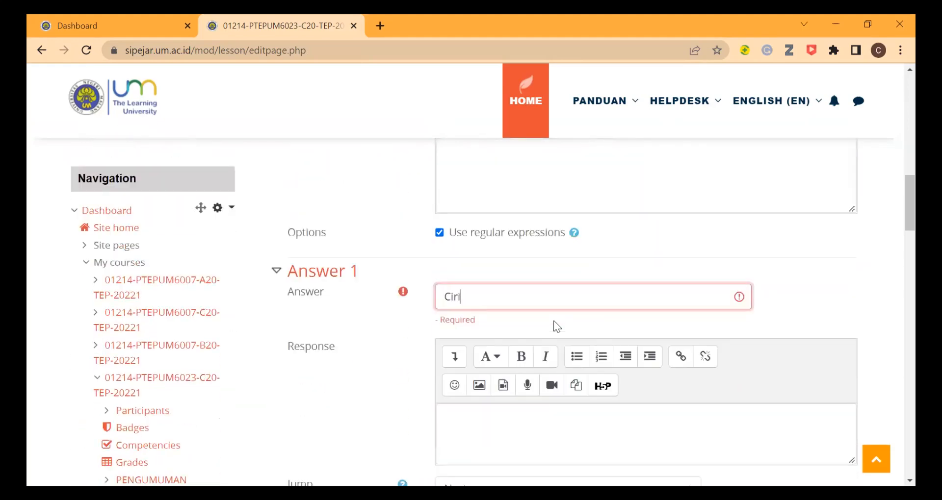
text(-ciri dari peserta didik adalah ...)
Write "Terima kasih telah memberikan tanggapan." as the opening line of Answer 1's response
click(582, 407)
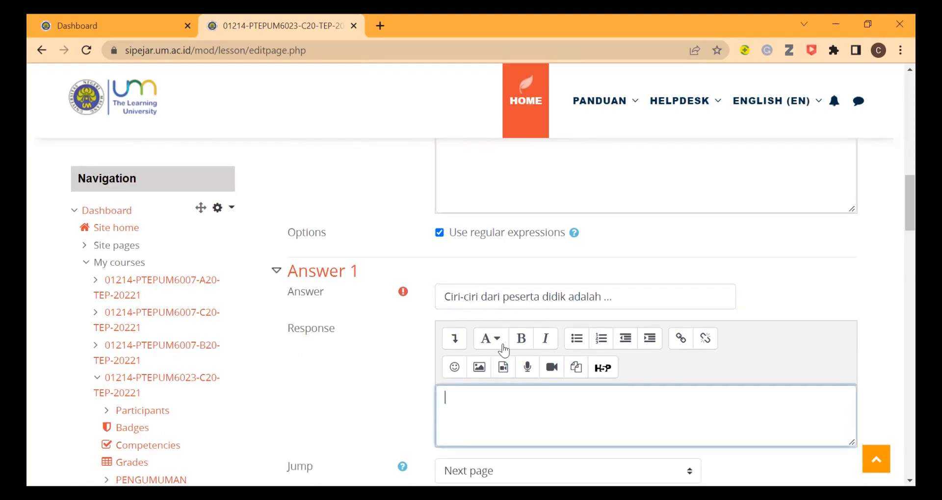
scroll(532, 407, down, 3)
text(Terima kas)
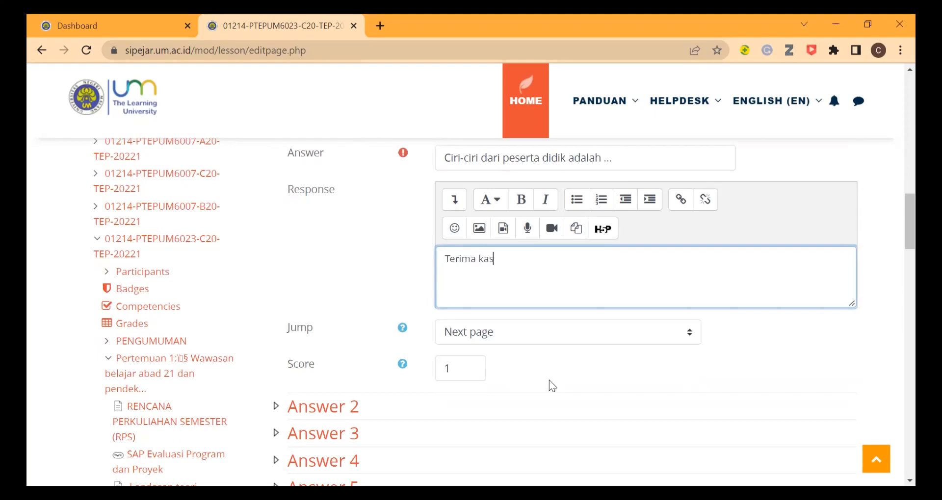
text(ih telah meberi)
key(BackSpace)
key(BackSpace)
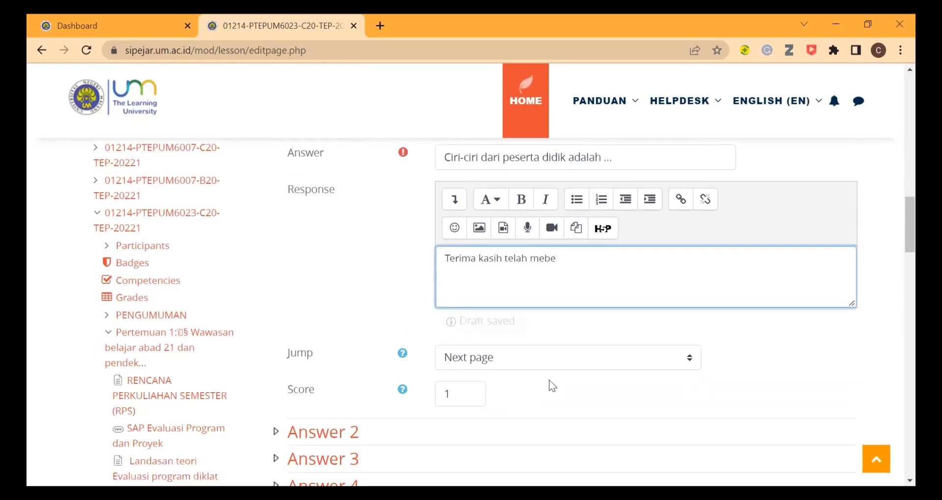
key(BackSpace)
key(BackSpace)
text(mberikan tang)
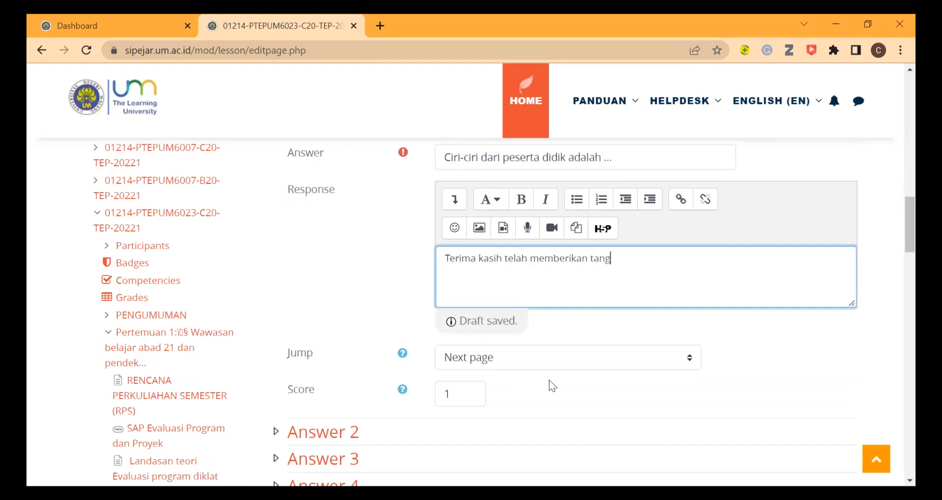
text(gf)
key(BackSpace)
key(BackSpace)
text(gapan.)
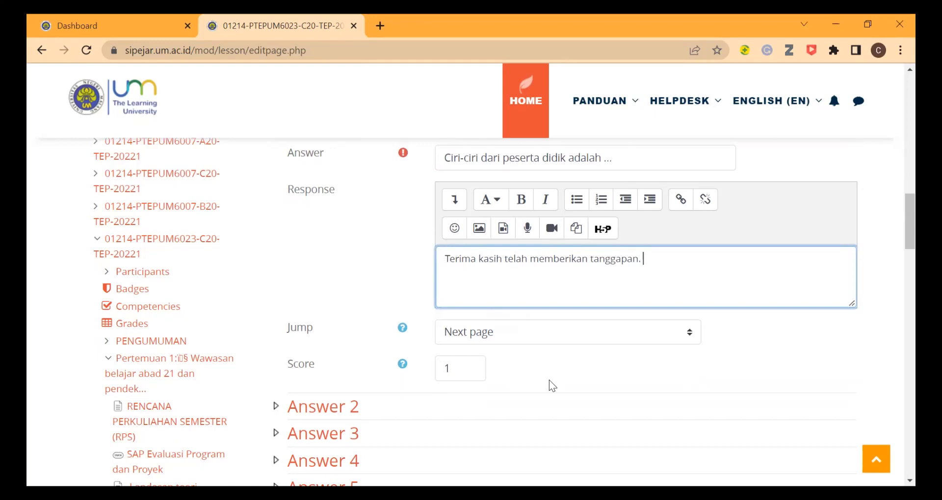
Add a second paragraph to Answer 1's response reading "Berikut ini adalah ciri-ciri dari peserta didik abad 21."
key(Return)
text(Berikut ini adalah ciri)
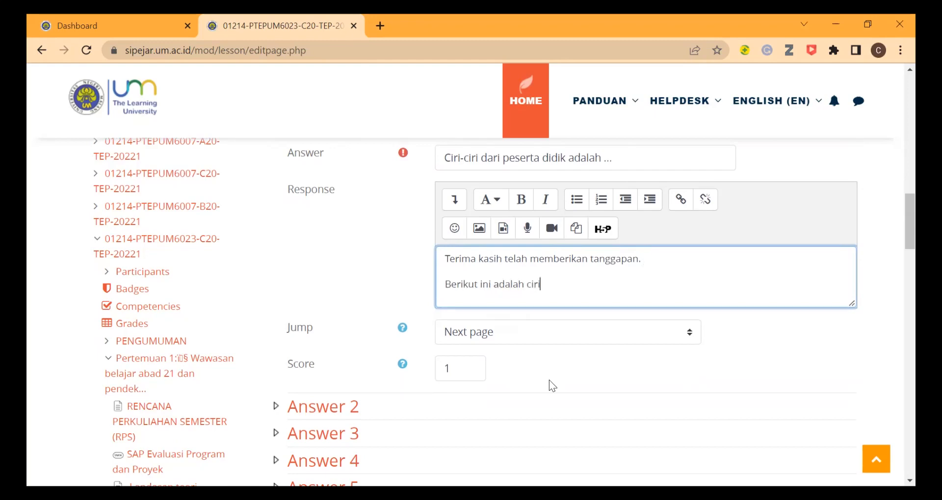
text(-ciri dari peserta didik abad 21.)
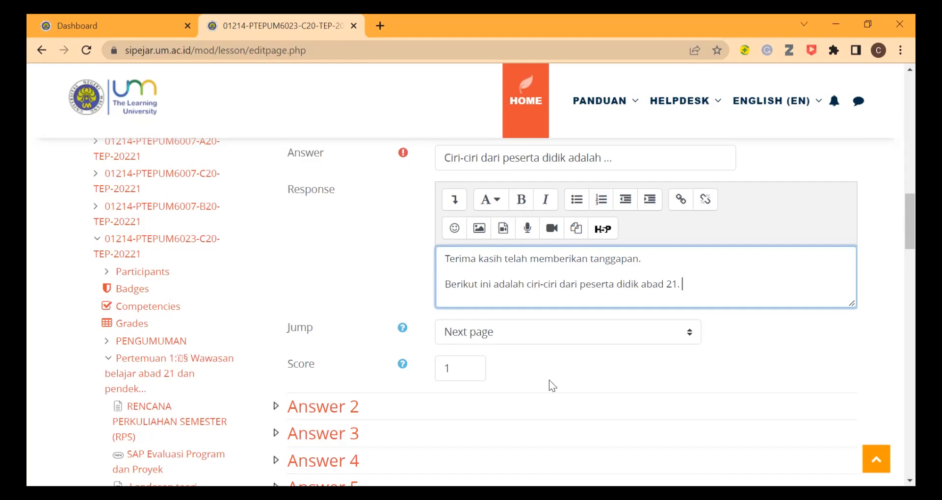
Set the jump for Answer 1 to the CIRI-CIRI KARAKTERISTIK PESERTA DIDIK ABAD 21 page
click(533, 327)
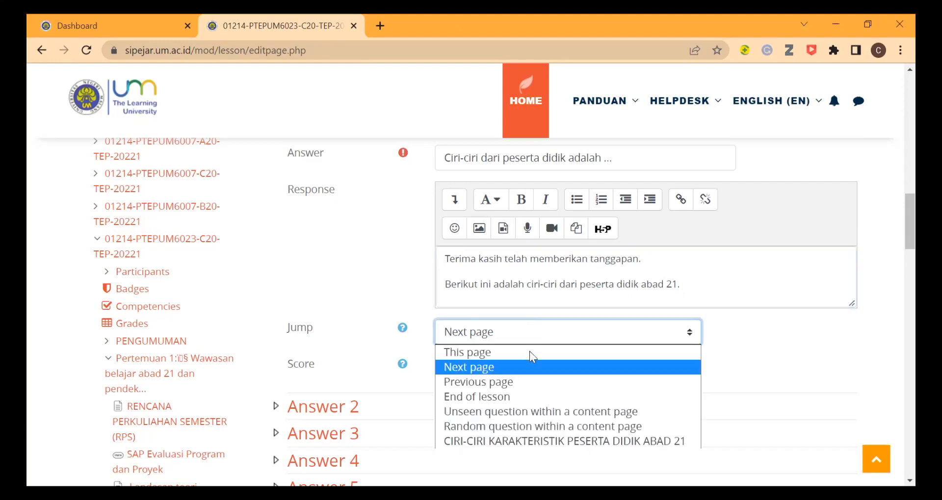
click(522, 395)
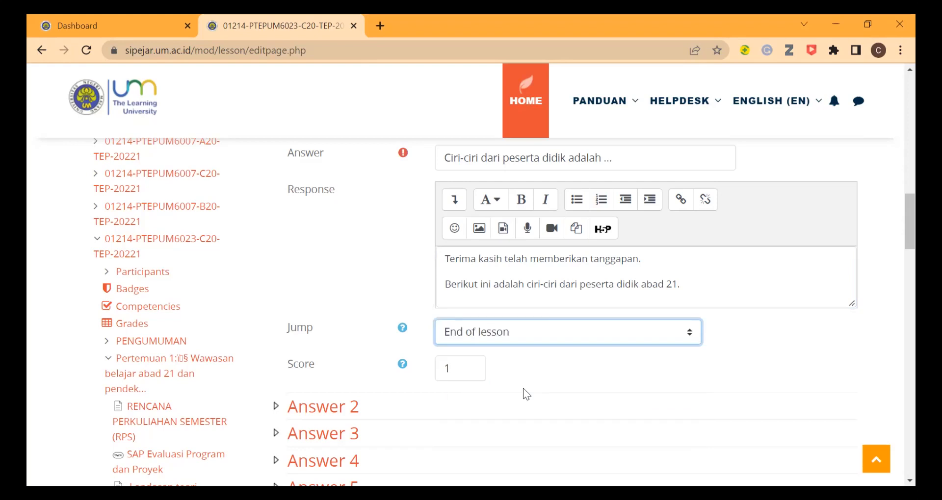
click(546, 340)
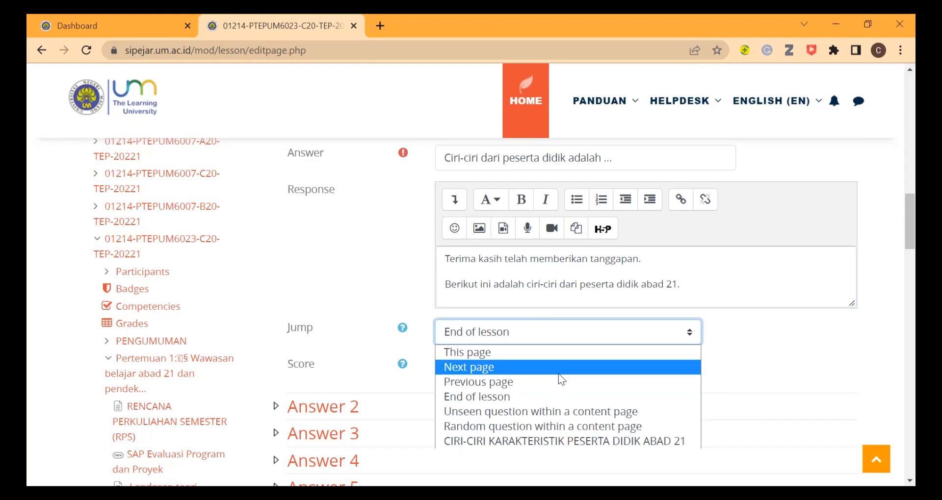
click(551, 439)
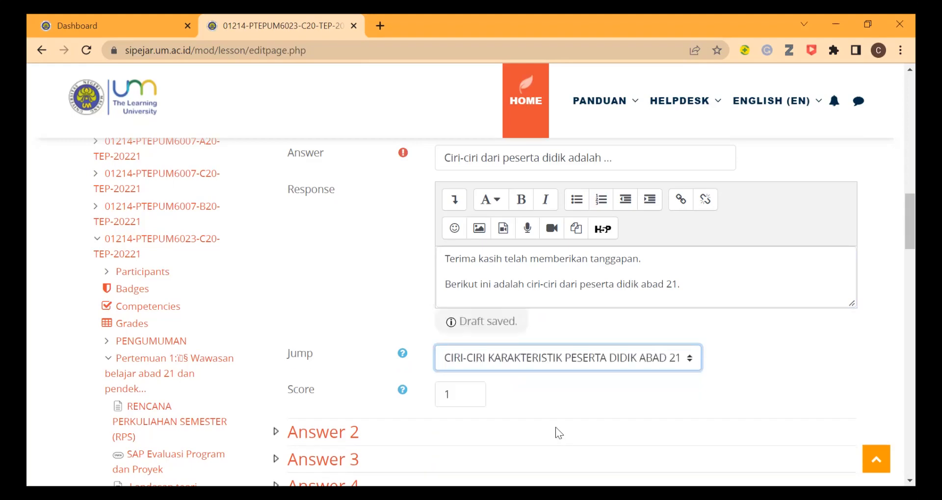
Read the help explanation for Answer 1's Score setting
scroll(505, 363, down, 2)
click(470, 256)
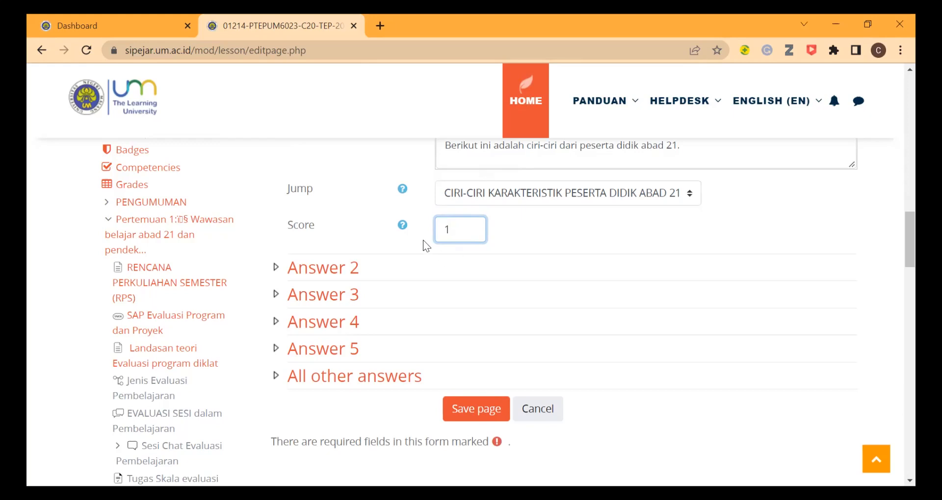
click(404, 228)
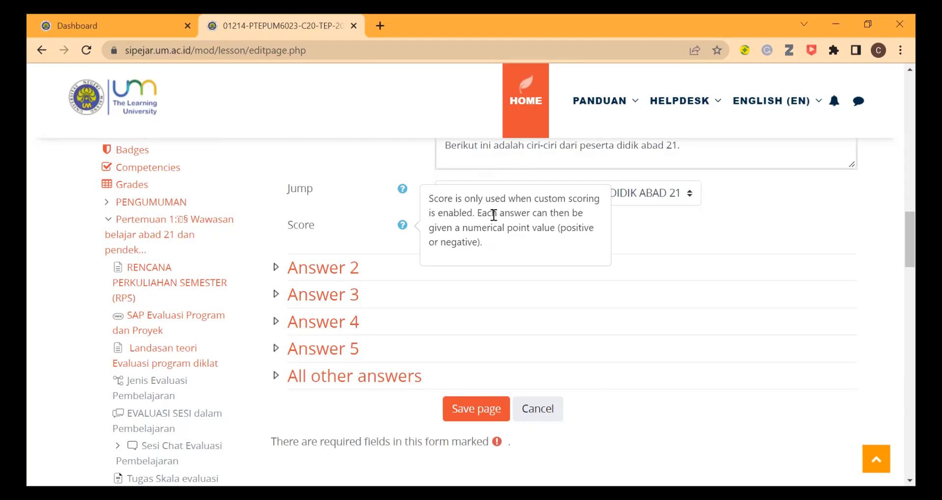
click(661, 228)
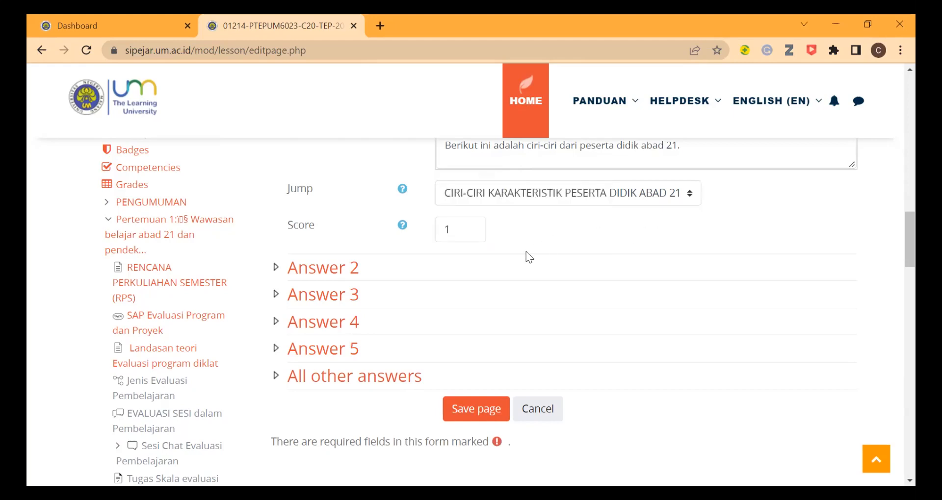
click(462, 233)
scroll(387, 236, up, 2)
Save the short answer question page without filling in the remaining answers
scroll(393, 223, down, 3)
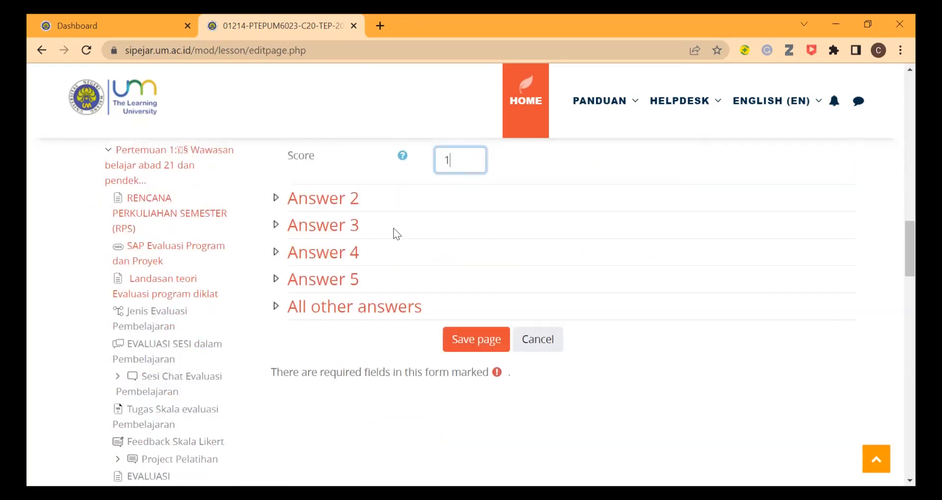
scroll(394, 233, down, 2)
click(457, 278)
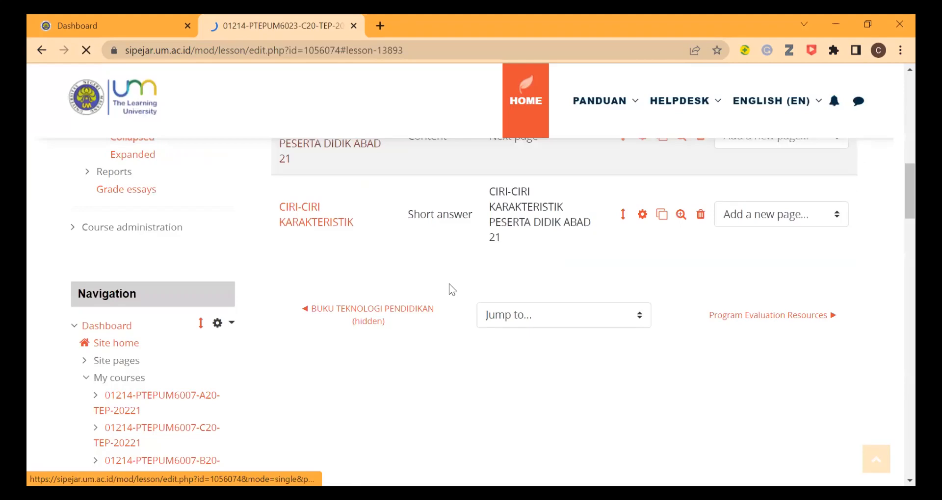
Switch the account's role in the course to Student to preview the lesson
scroll(625, 225, up, 6)
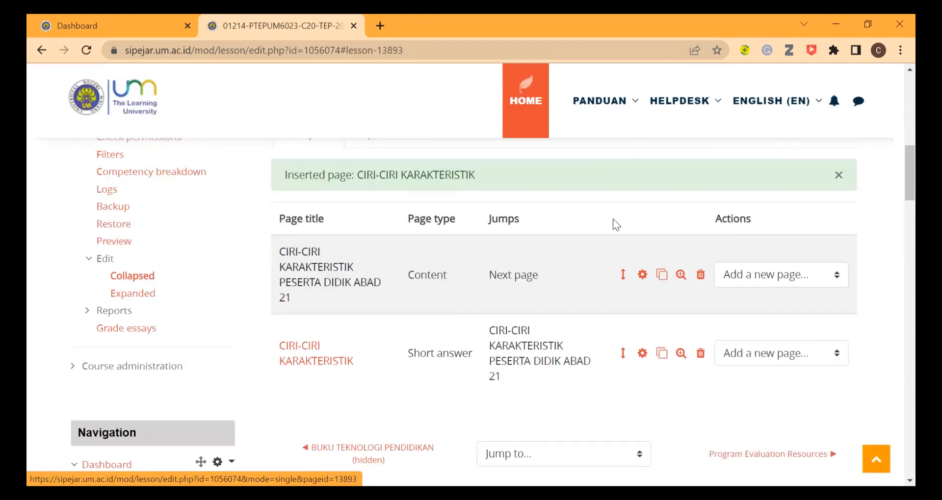
scroll(890, 216, up, 2)
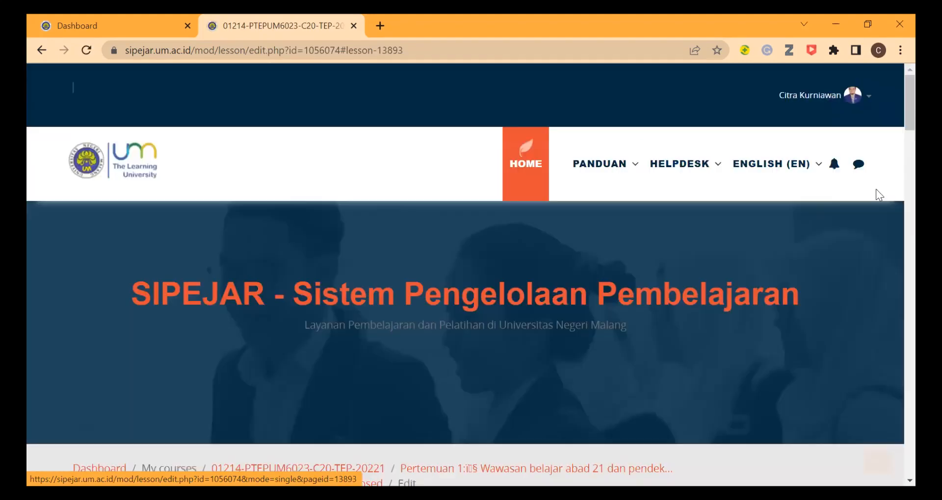
click(869, 98)
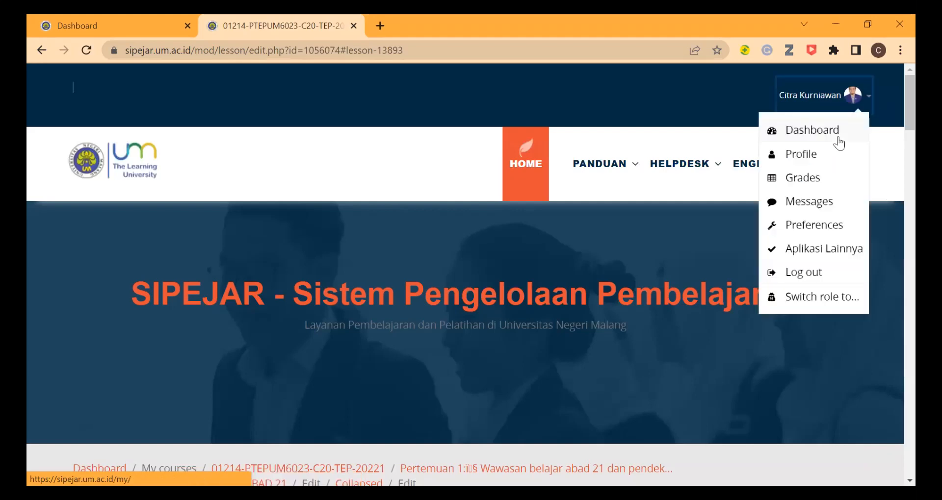
click(822, 297)
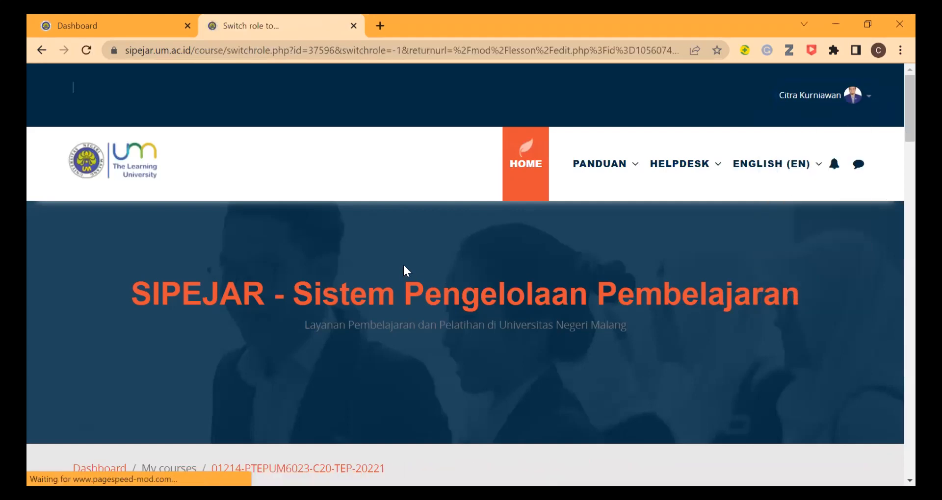
scroll(405, 269, down, 4)
scroll(405, 268, down, 4)
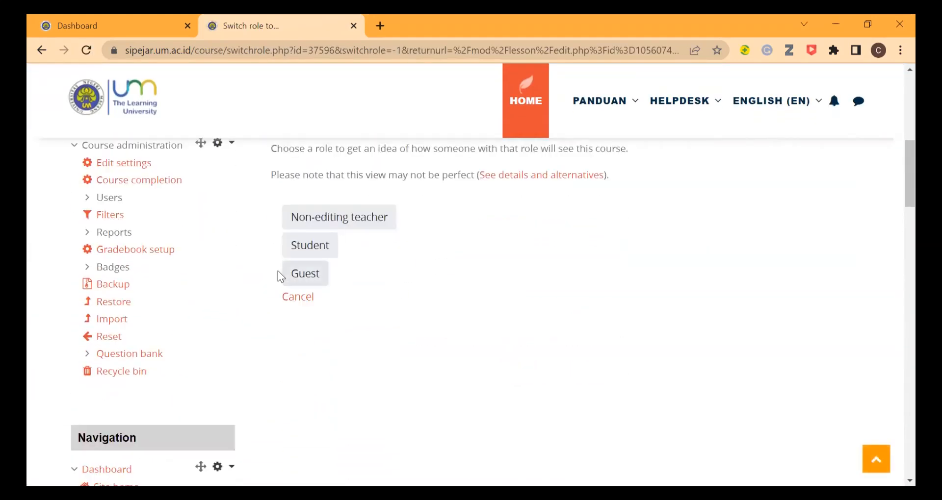
click(300, 253)
Continue to the lesson's student view, review its content page and proceed through Ciri-ciri to the question
scroll(339, 253, down, 5)
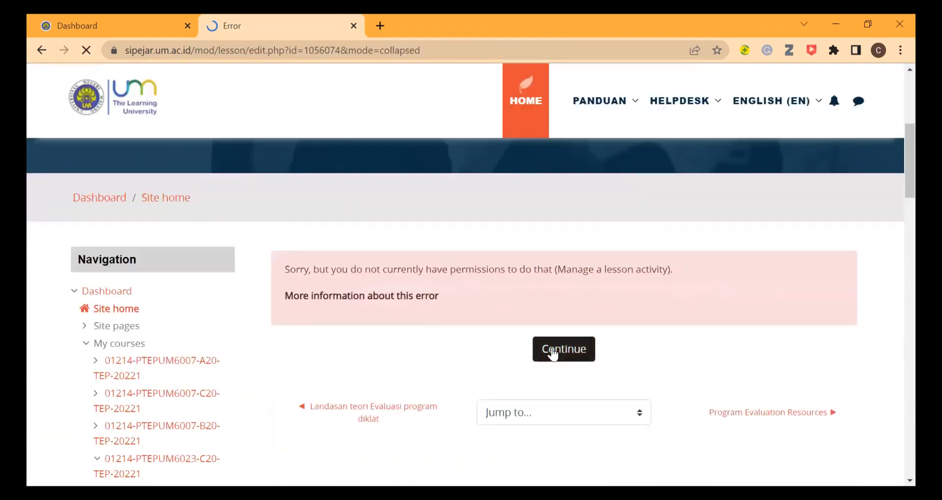
click(551, 353)
scroll(523, 366, down, 7)
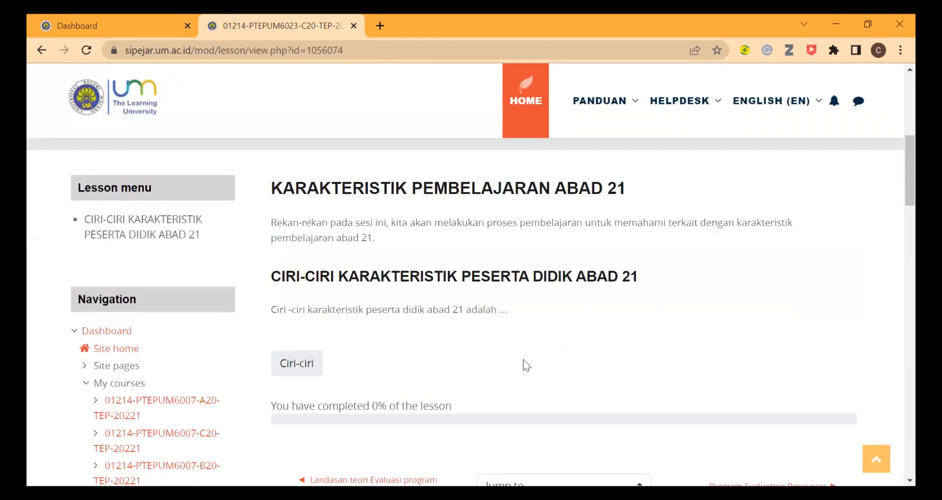
scroll(393, 255, up, 2)
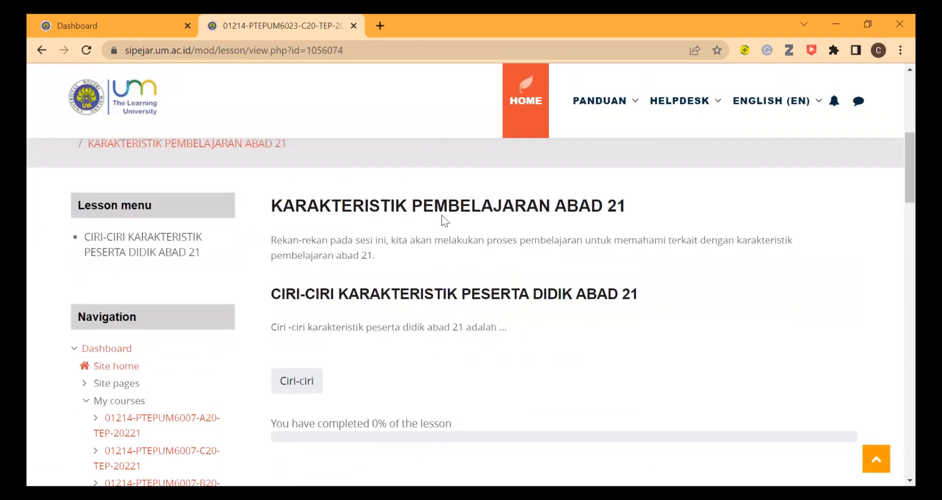
scroll(463, 231, up, 2)
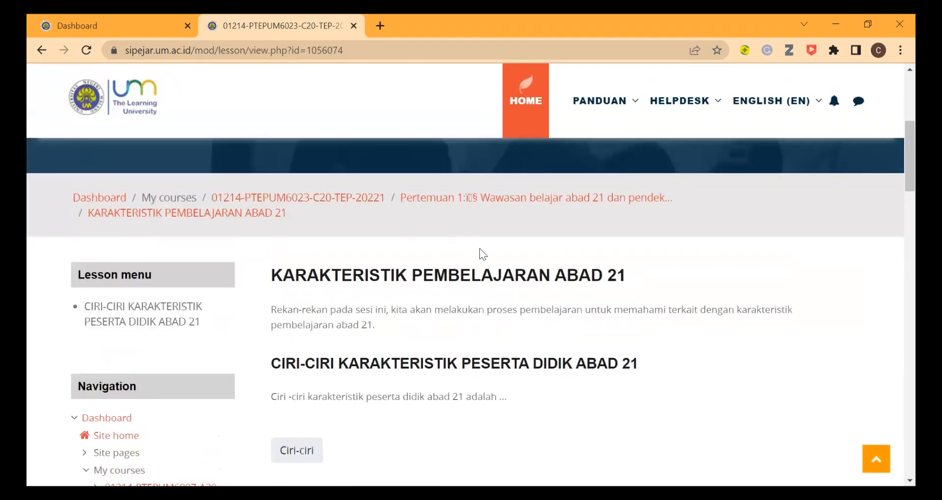
scroll(479, 253, down, 2)
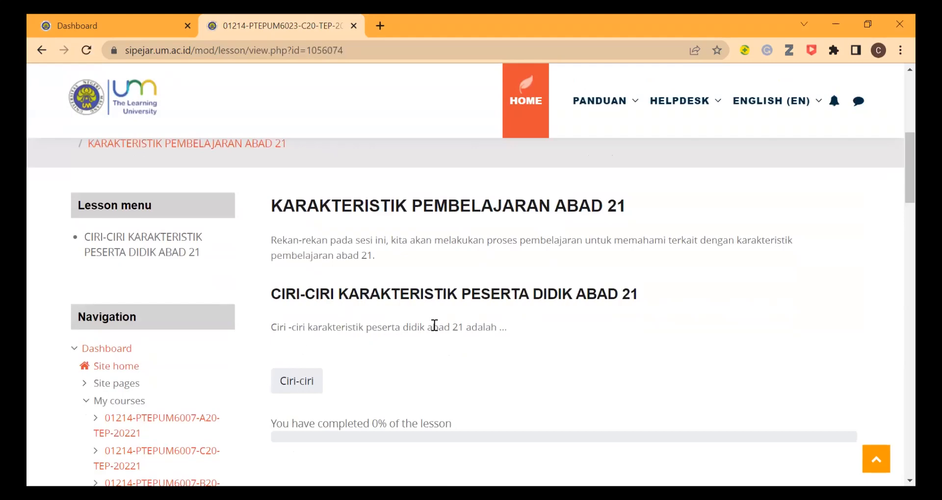
click(298, 387)
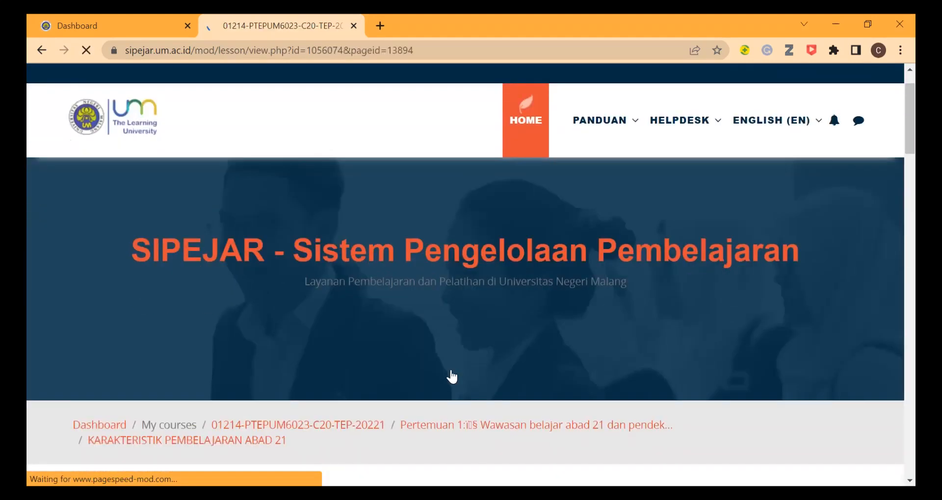
Answer the lesson question with "ciri-ciri peserta didik adalah ......." and submit it
scroll(451, 377, down, 5)
click(494, 333)
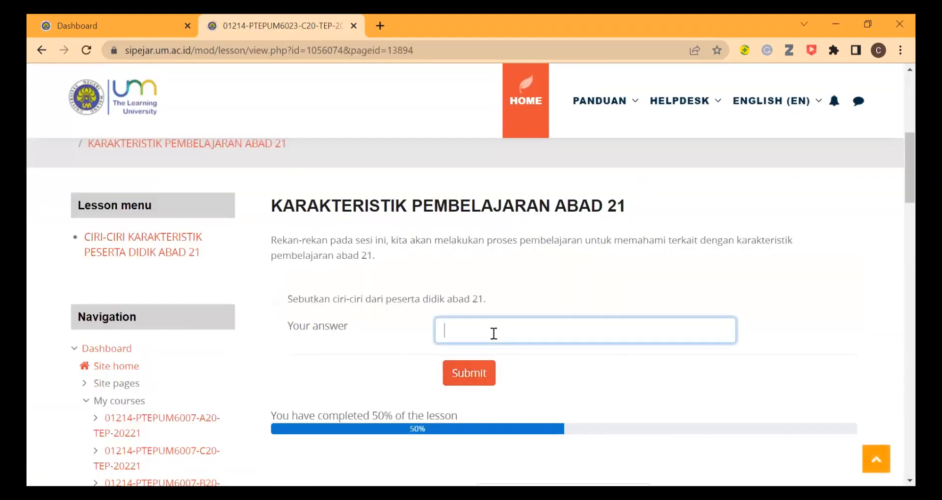
text(ciri-ciri peserta didik adalah .......)
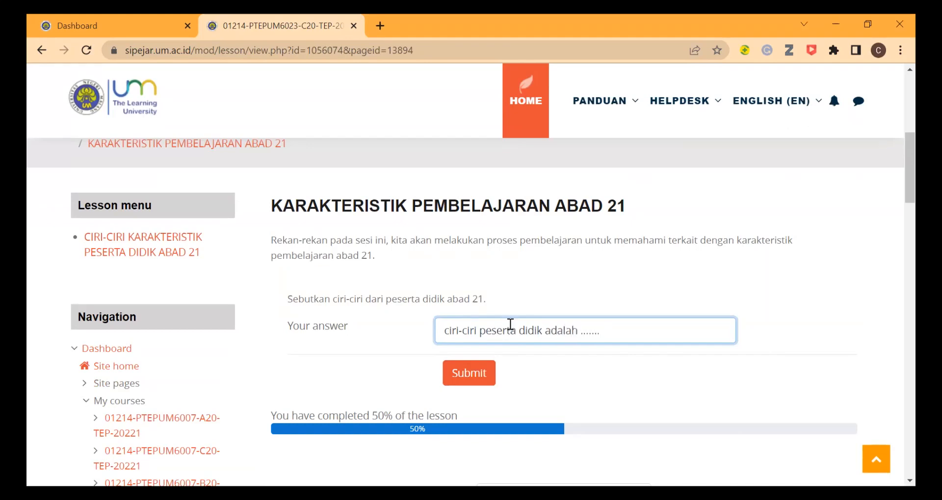
scroll(509, 325, down, 4)
click(472, 167)
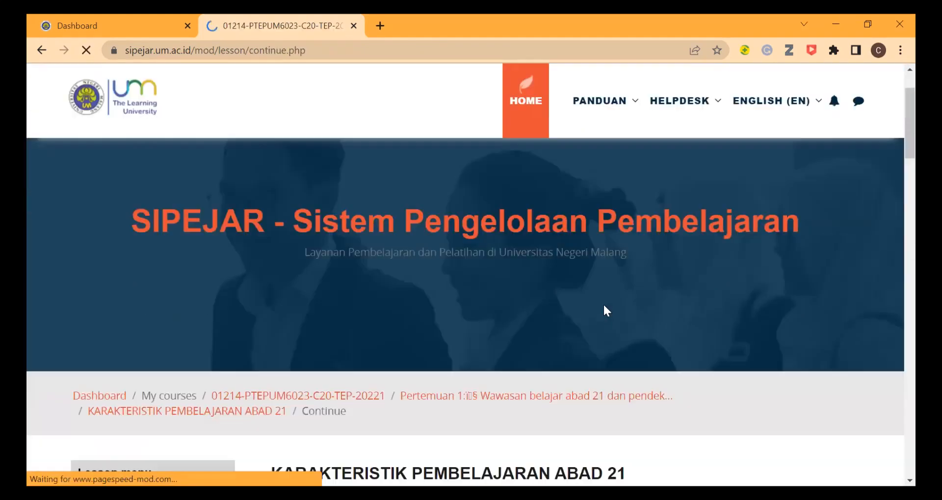
Review the feedback on the submitted lesson answer and retry the question about the characteristics of 21st-century students
scroll(591, 302, down, 2)
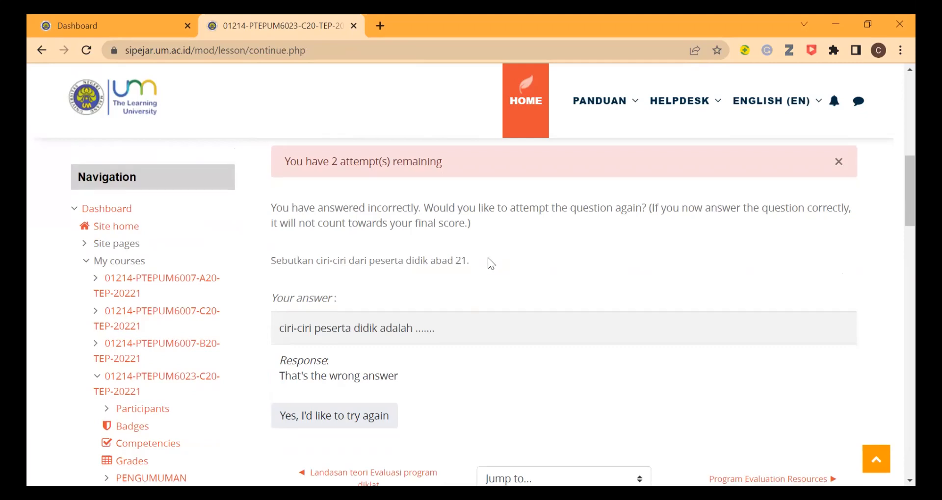
scroll(491, 262, down, 2)
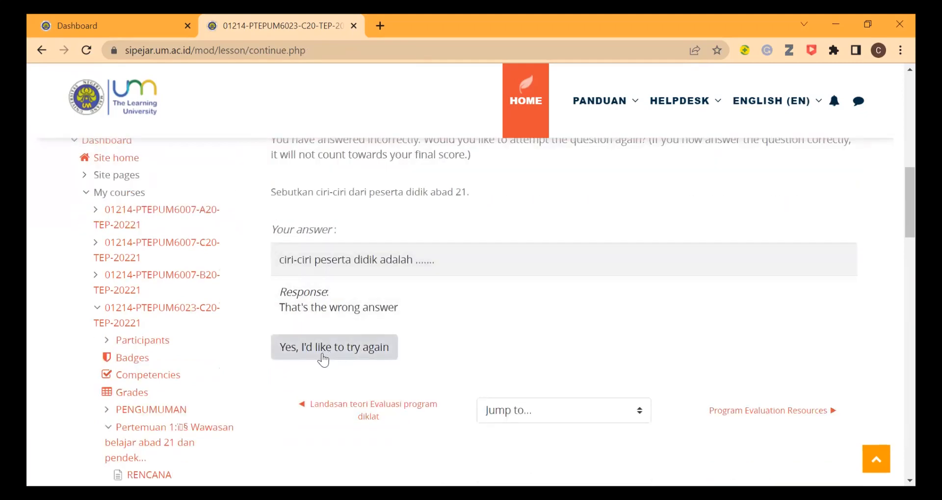
scroll(347, 358, up, 2)
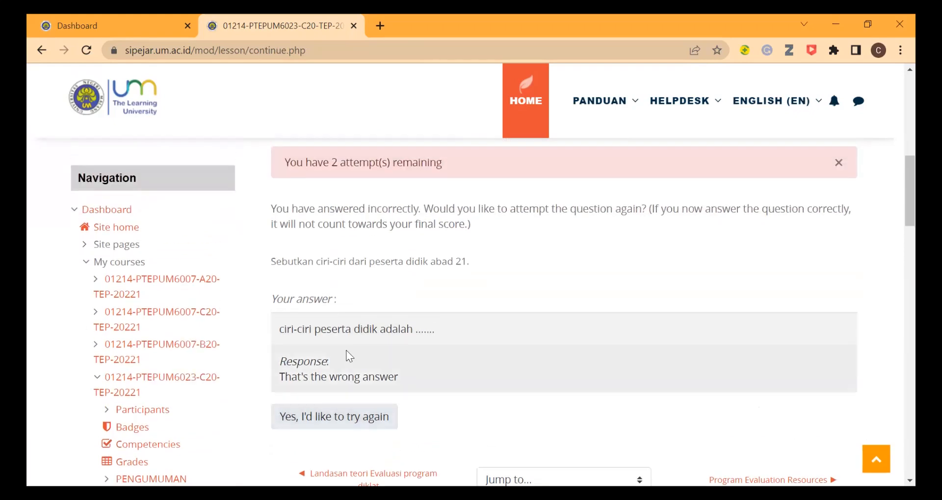
scroll(348, 357, down, 2)
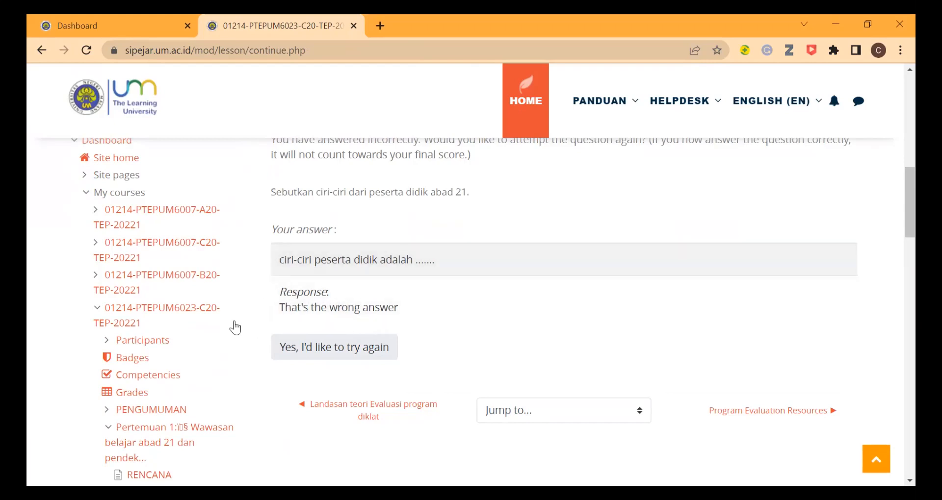
scroll(294, 304, down, 3)
scroll(372, 257, up, 3)
scroll(373, 257, down, 2)
click(343, 277)
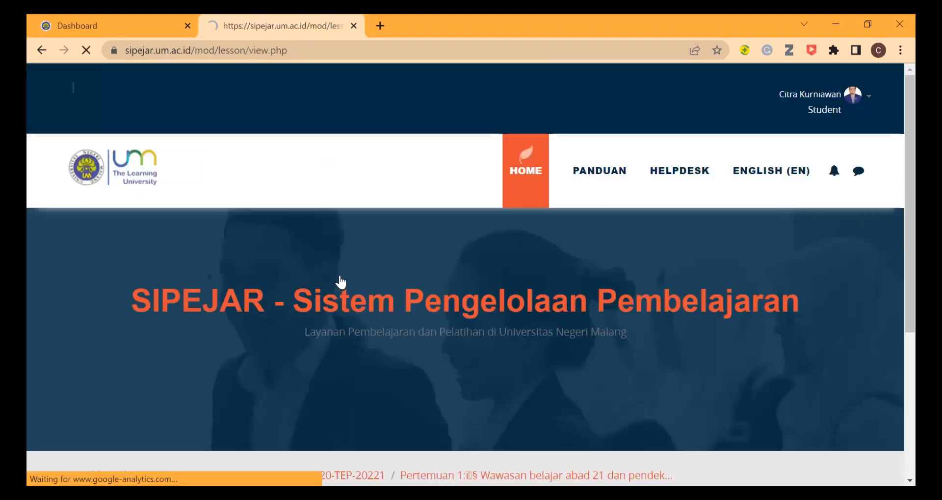
scroll(509, 304, down, 6)
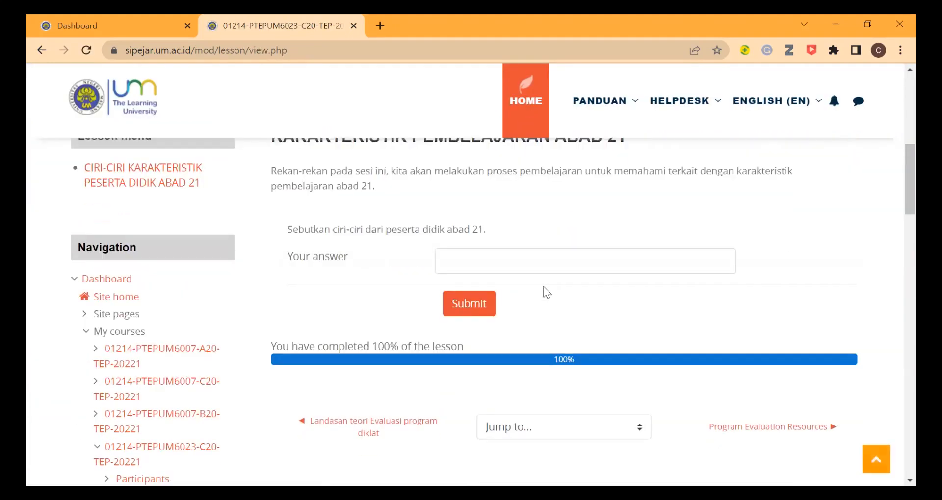